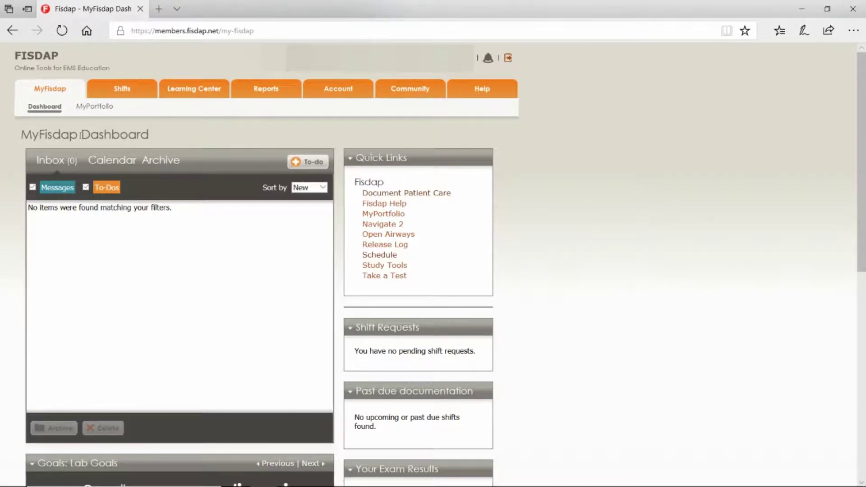
Step: Examine the overall Lab Goals progress on the dashboard and expand the Airway category to view its individual skills
left_click_drag(81, 135, 151, 135)
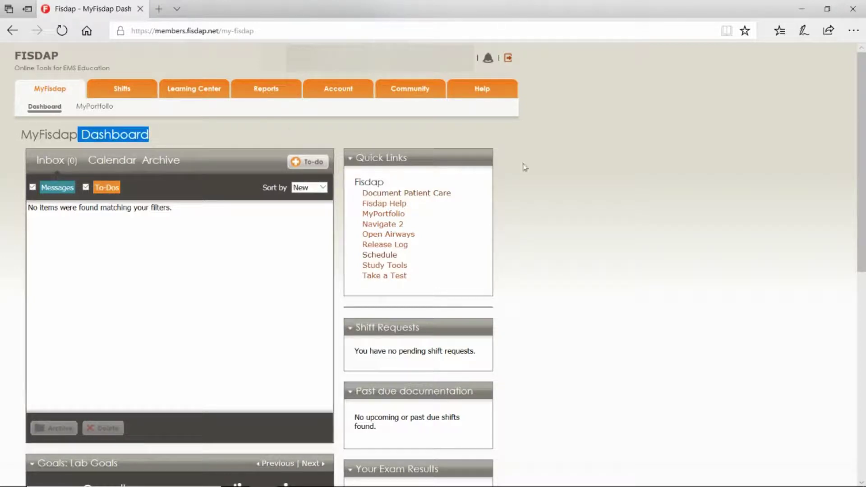
left_click(537, 221)
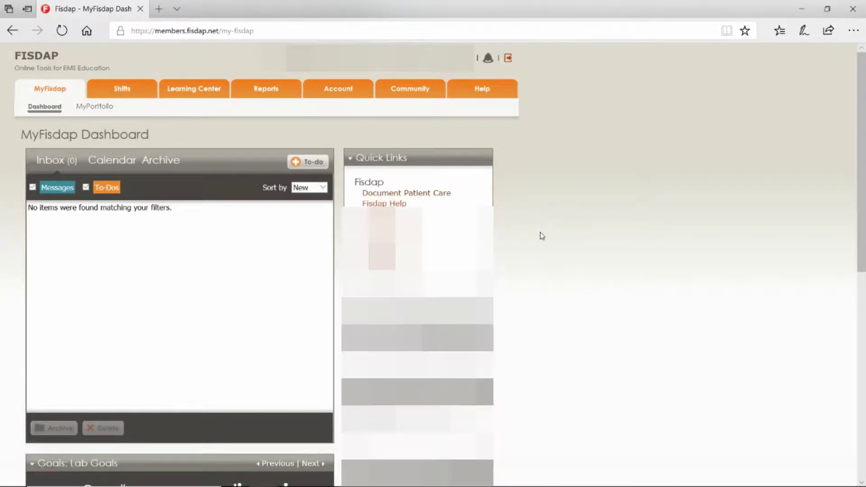
scroll(540, 230, "down", 4)
scroll(541, 229, "down", 1)
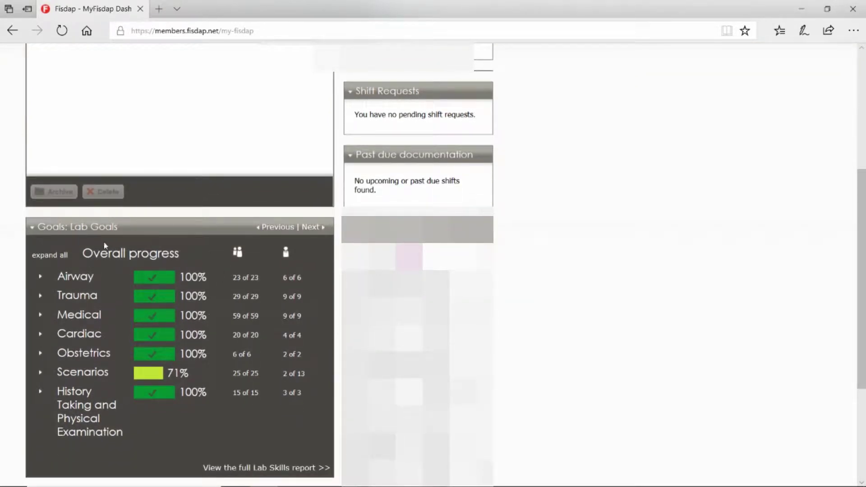
scroll(92, 235, "up", 1)
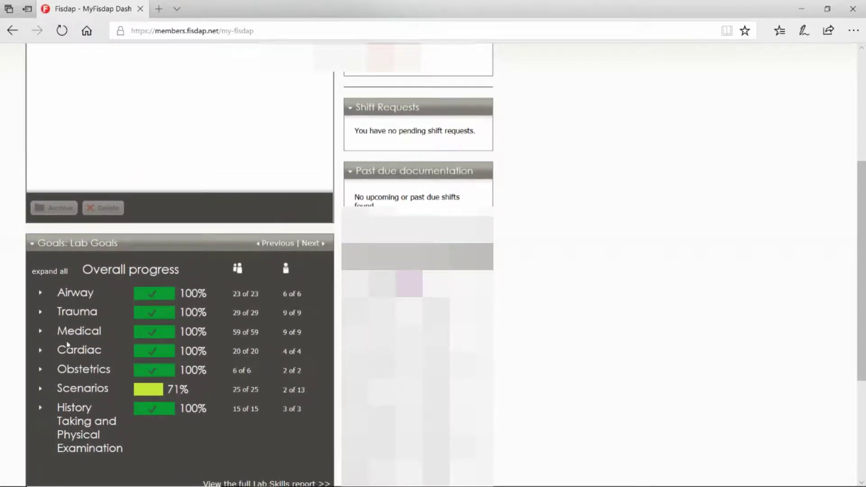
left_click(67, 295)
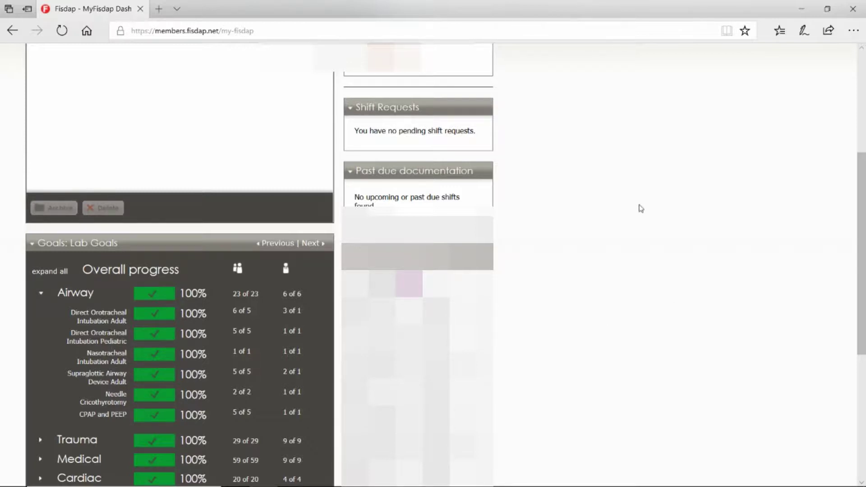
scroll(578, 161, "up", 5)
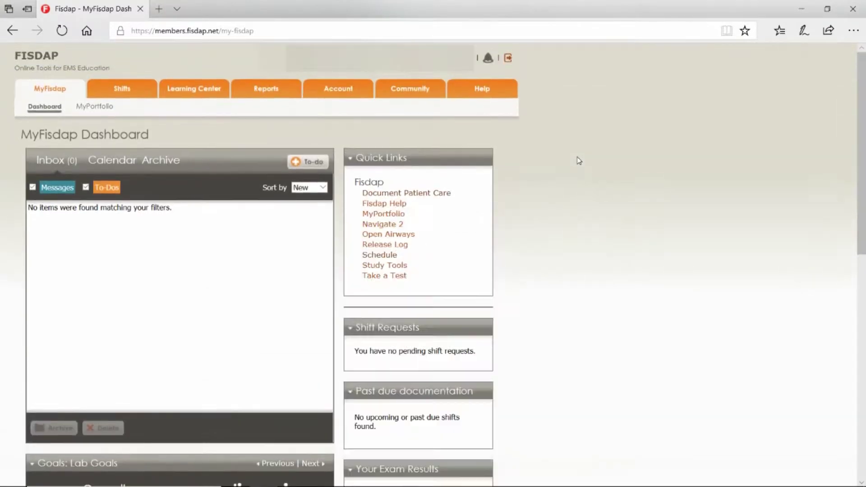
Step: Open the shift schedule and look over the April 2018 calendar
mouse_move(123, 89)
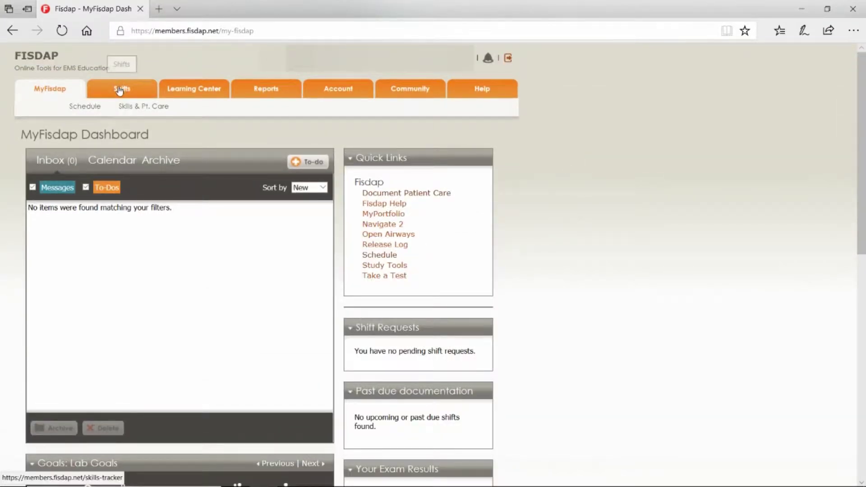
left_click(84, 108)
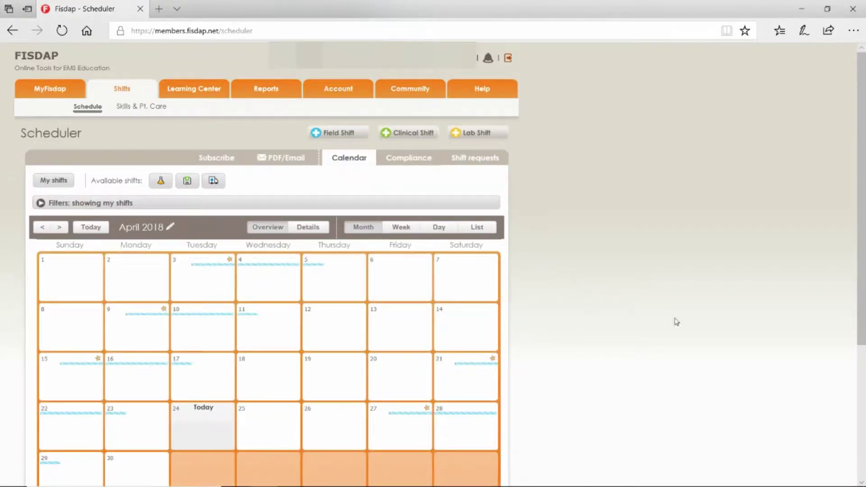
scroll(615, 353, "down", 1)
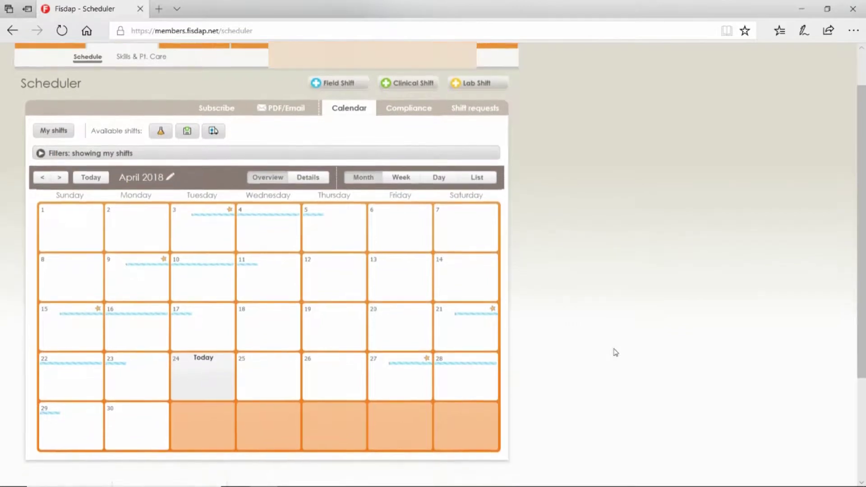
scroll(616, 352, "up", 1)
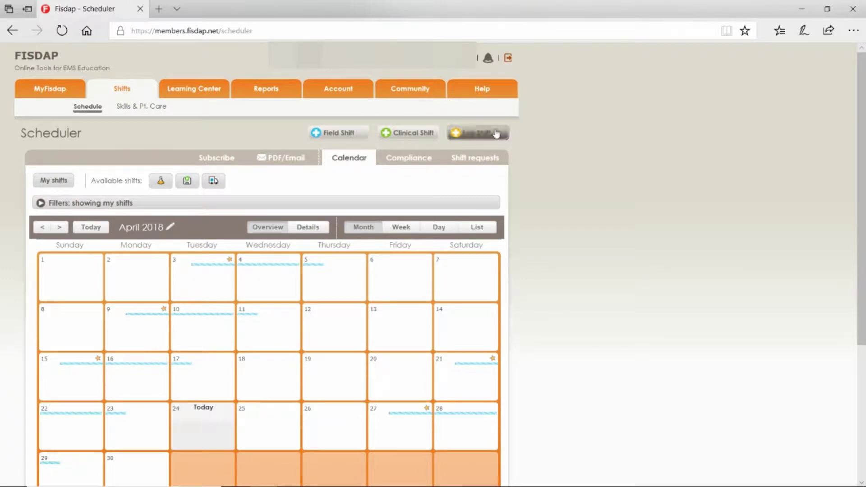
Step: Start a new lab shift with Montezuma as the lab site and Montazuma as the base
left_click(479, 135)
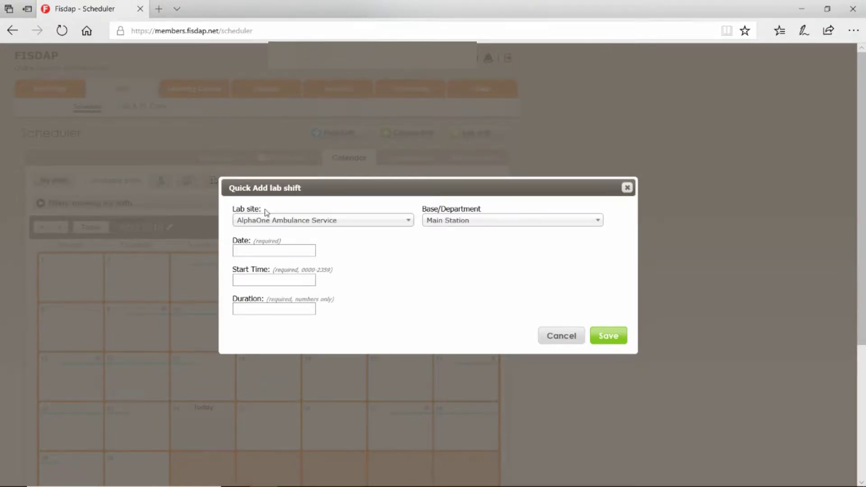
left_click(356, 223)
scroll(349, 309, "down", 3)
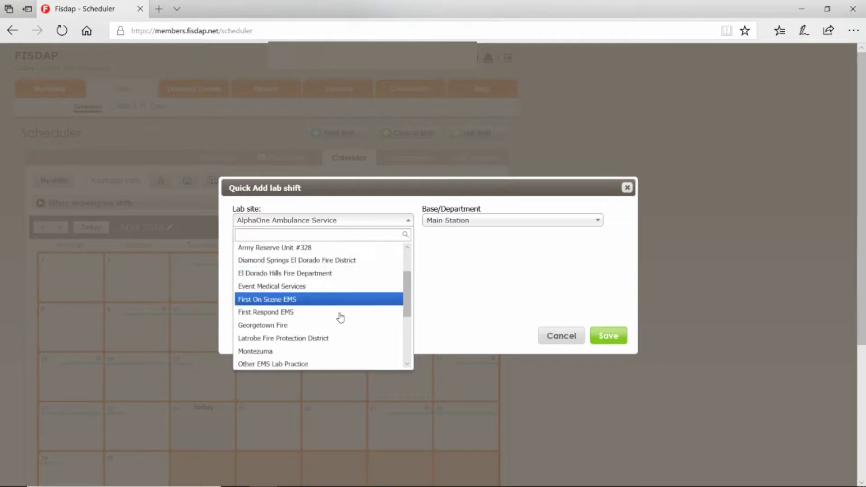
left_click(316, 351)
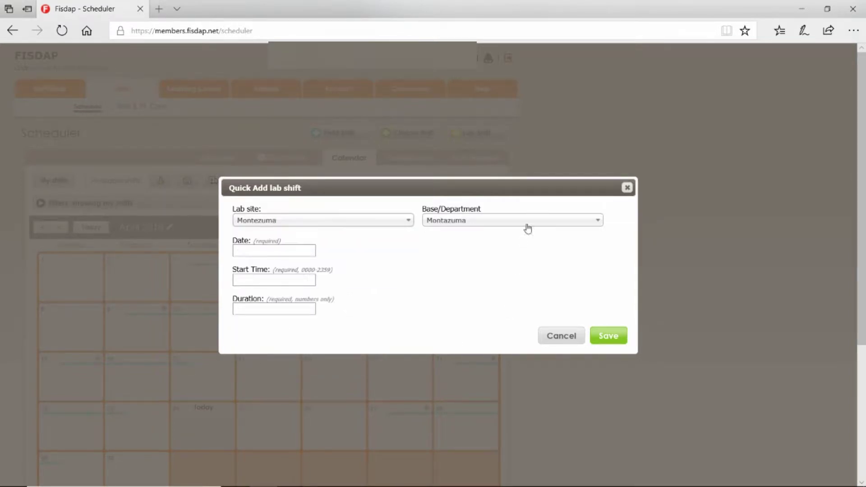
left_click(528, 229)
left_click(384, 295)
Step: Set the lab shift's date to 04/23/2018, start time to 1000 and duration to 4, and save it
left_click(305, 252)
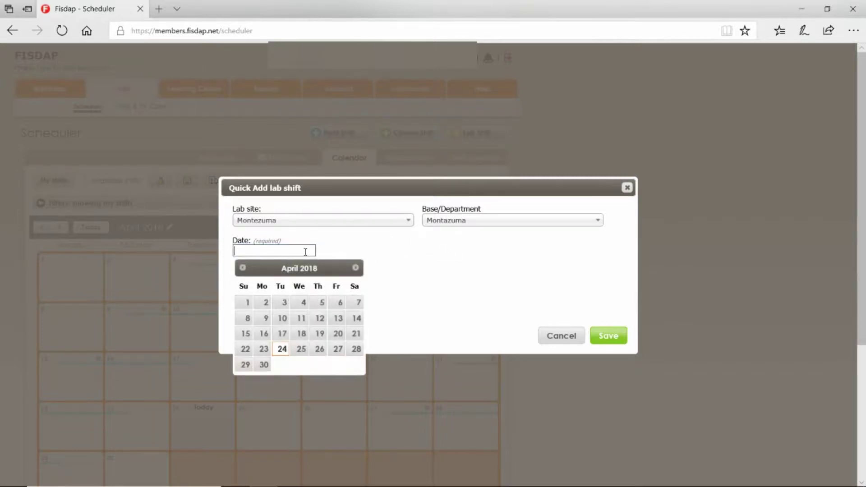
left_click(265, 351)
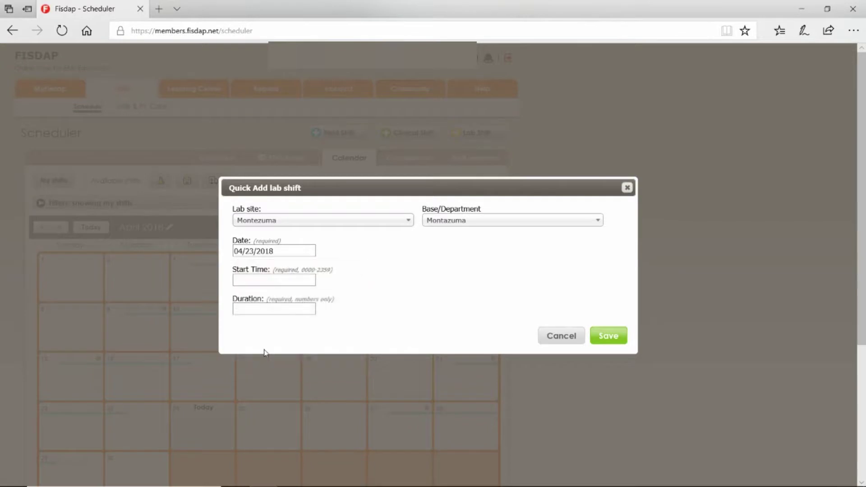
left_click(268, 280)
type("1000")
left_click(283, 307)
type("4")
left_click(616, 334)
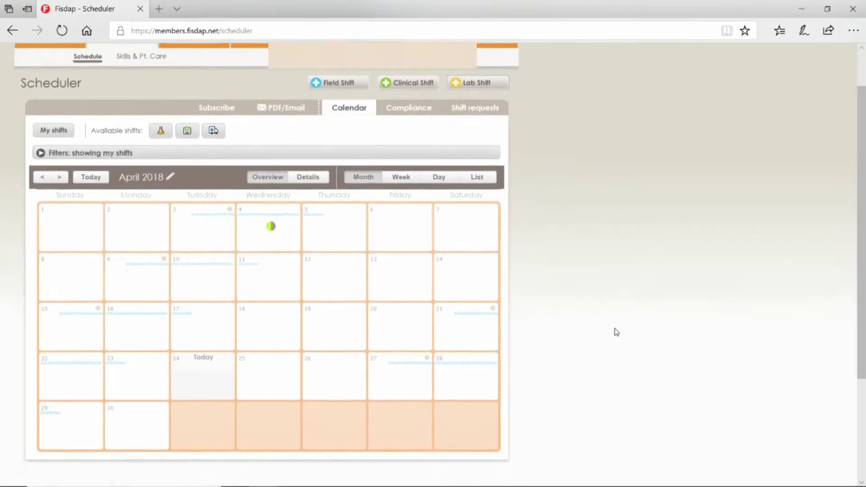
Step: Check the Montezuma lab shift on April 23 in the calendar and return to the MyFisdap dashboard
scroll(616, 332, "down", 2)
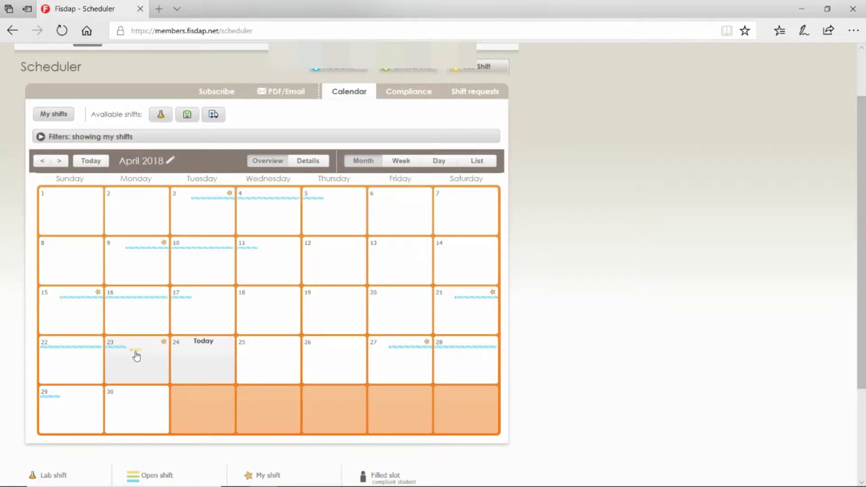
mouse_move(135, 356)
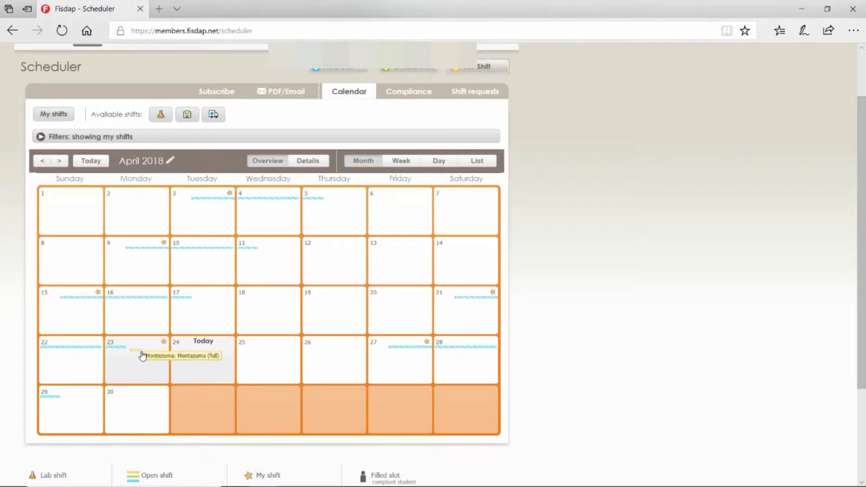
scroll(631, 156, "up", 3)
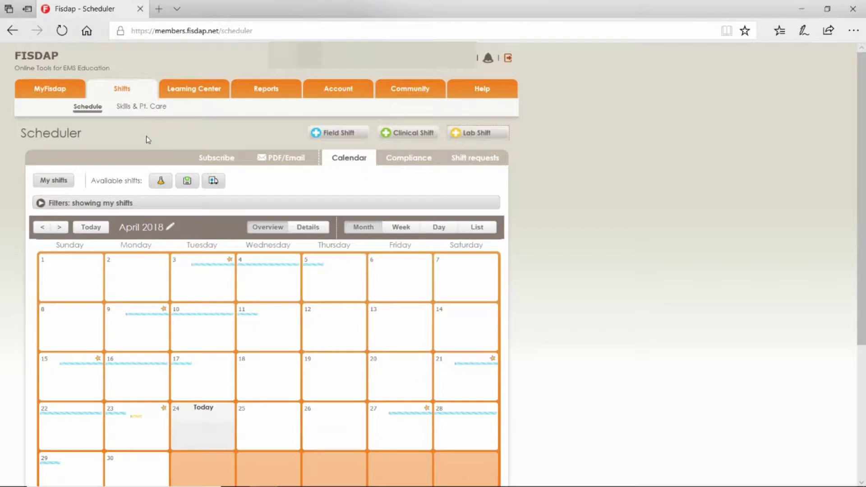
mouse_move(54, 93)
left_click(51, 110)
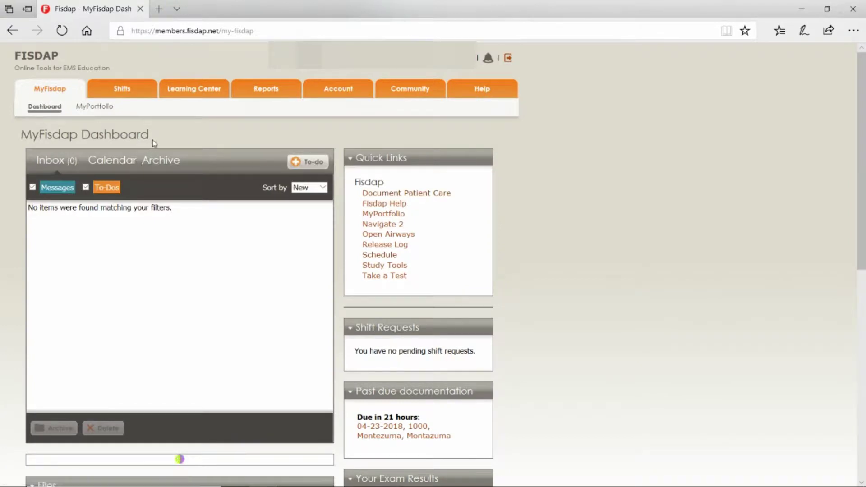
left_click_drag(152, 140, 83, 138)
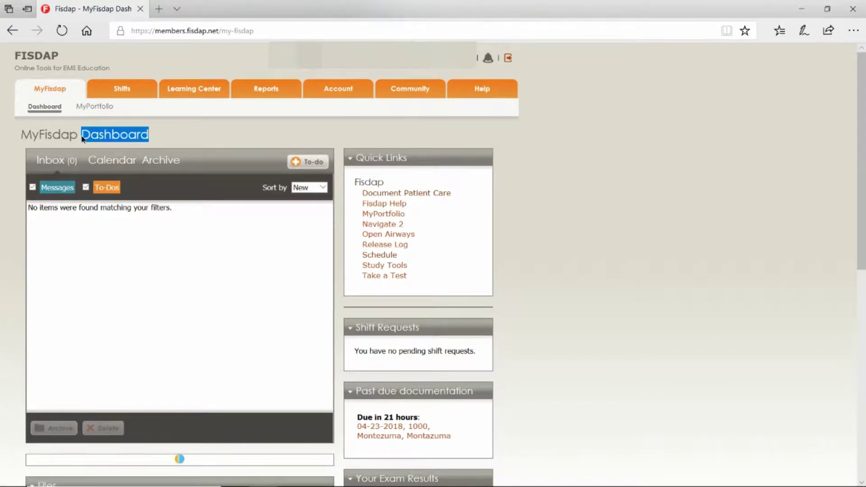
left_click(197, 137)
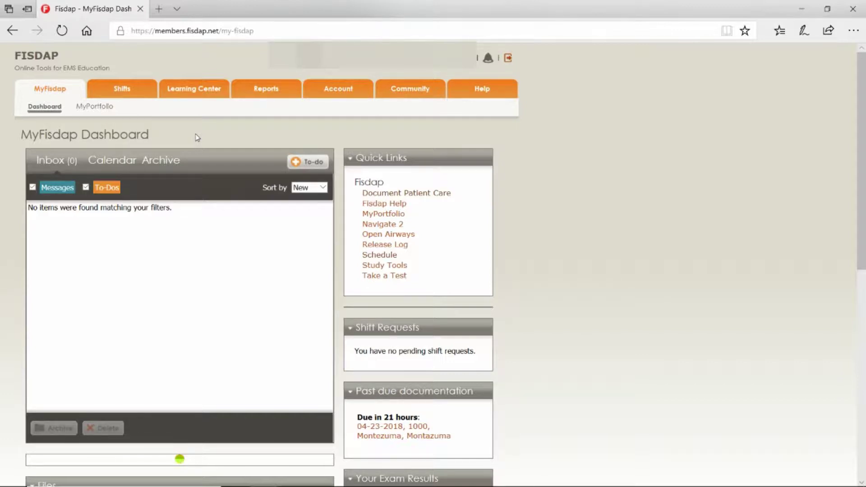
Step: Open the Apr 23, 2018 Montezuma shift from Skills & Patient Care and go to its Lab Practice section
mouse_move(134, 96)
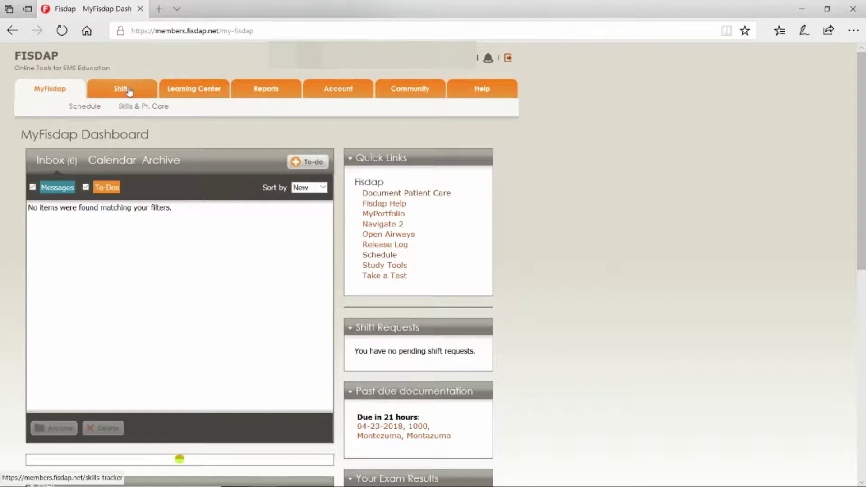
left_click(142, 108)
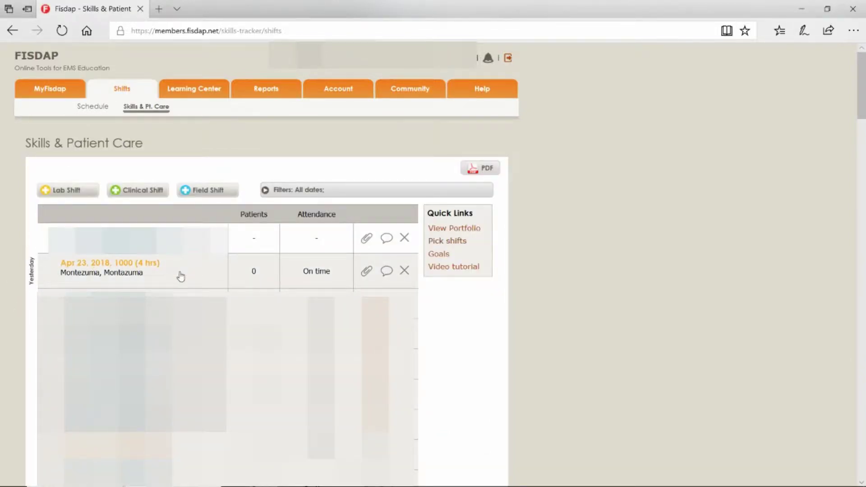
left_click(100, 266)
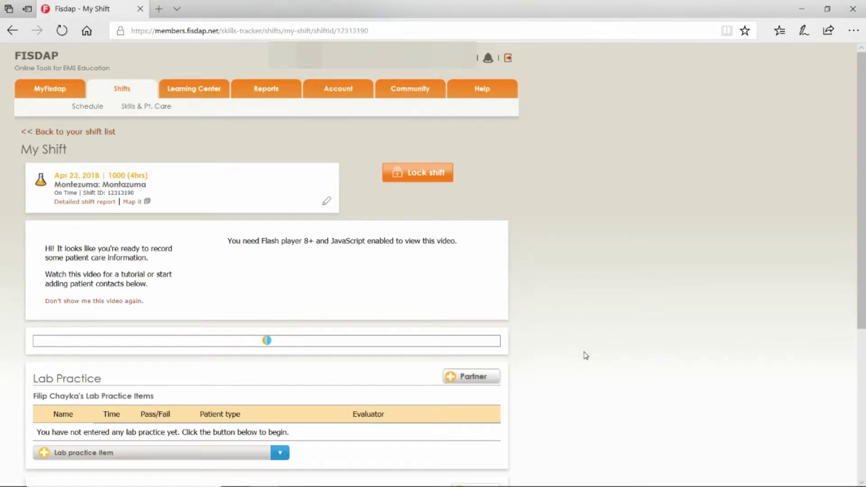
scroll(576, 348, "down", 2)
scroll(560, 354, "up", 1)
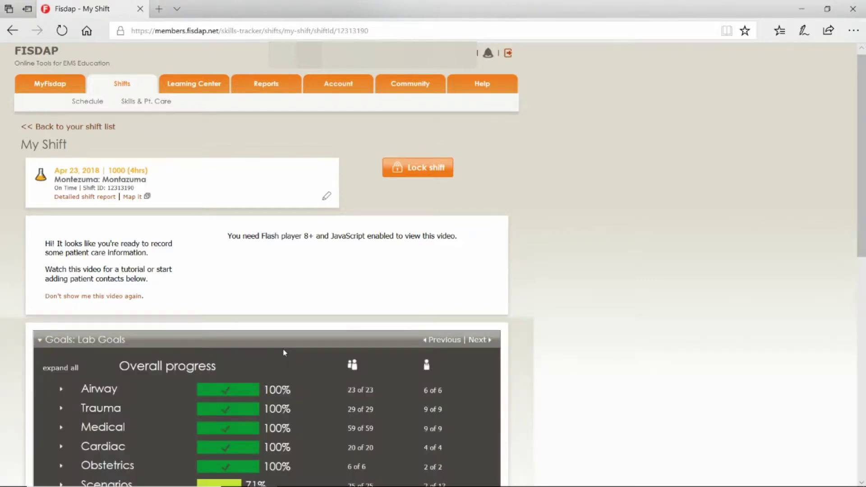
scroll(384, 354, "down", 5)
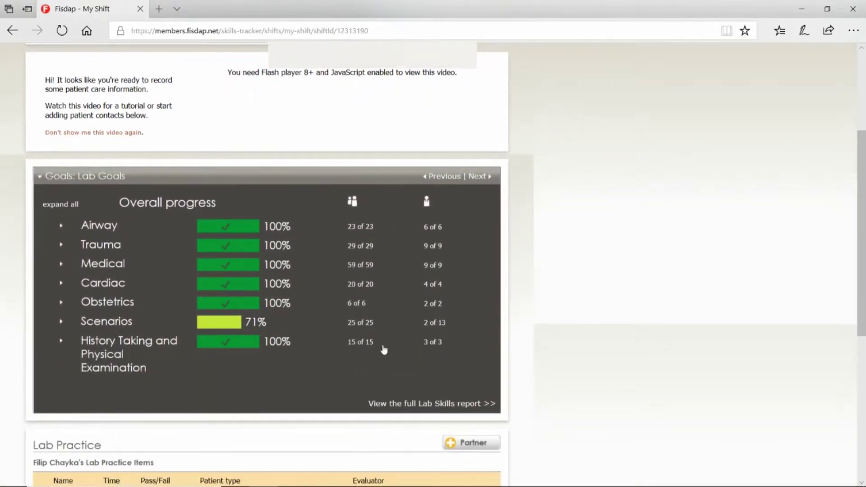
scroll(382, 346, "down", 4)
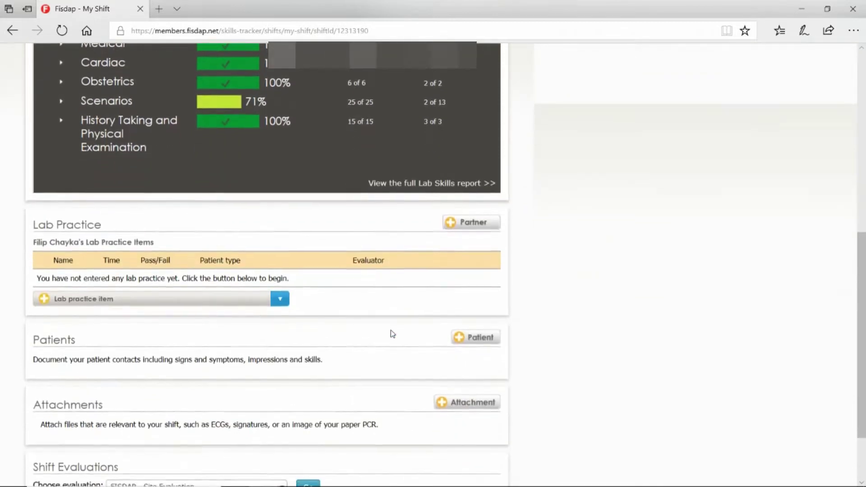
scroll(393, 334, "down", 2)
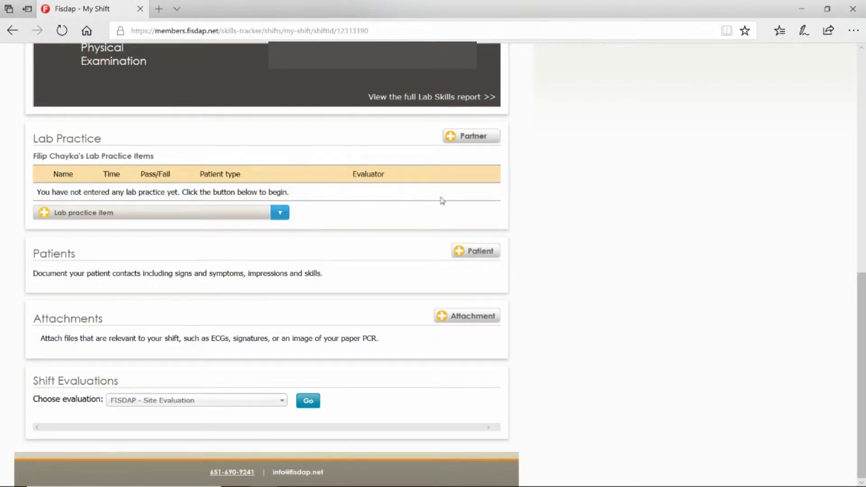
left_click(476, 138)
scroll(476, 137, "down", 3)
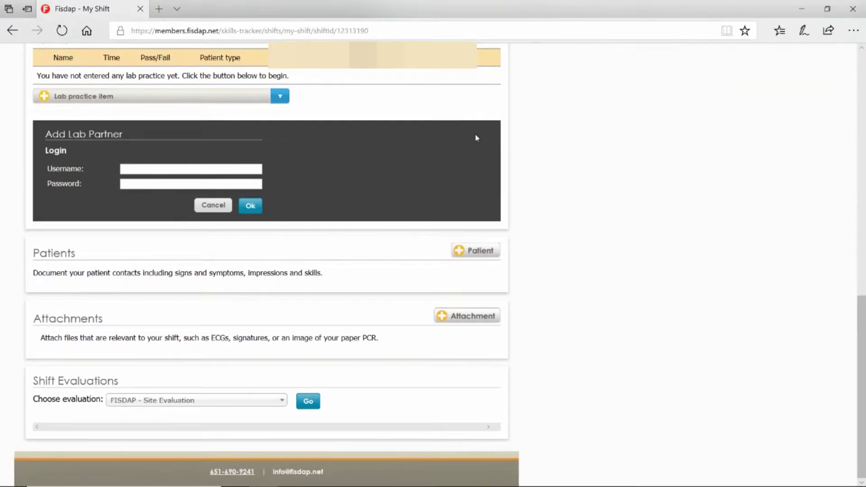
scroll(597, 175, "up", 2)
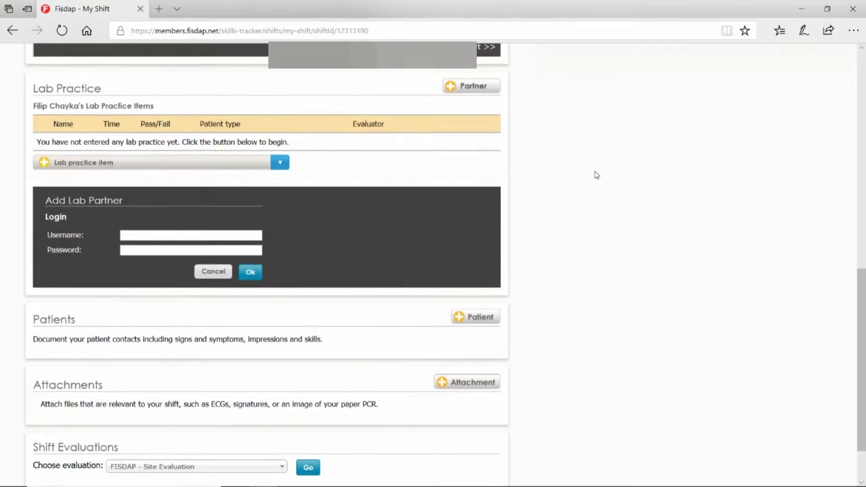
scroll(597, 175, "up", 1)
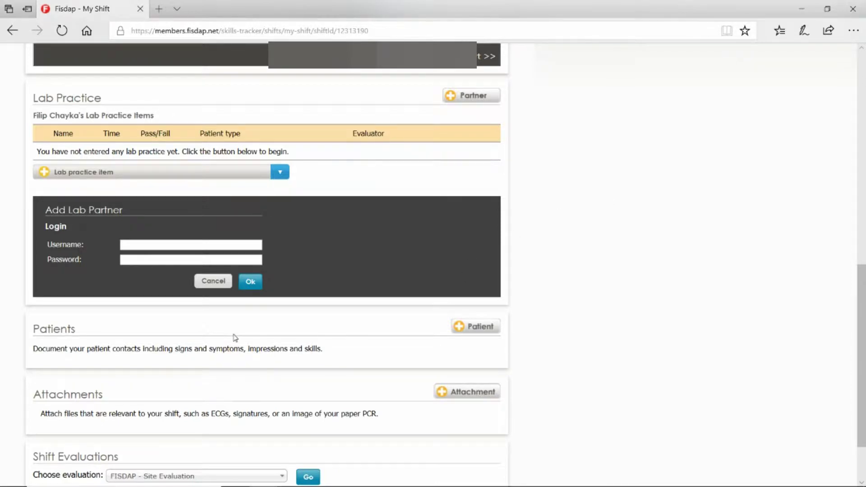
left_click(212, 282)
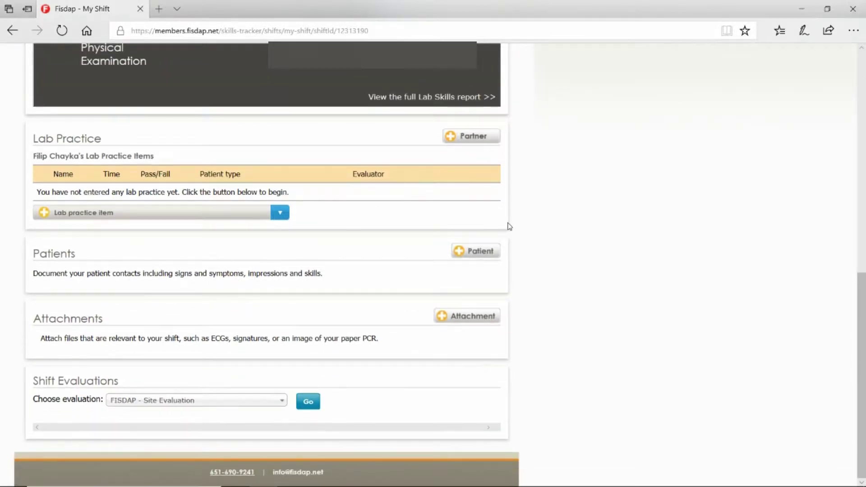
Step: Add a Direct Orotracheal Intubation Adult item to the shift's lab practice and set its evaluation date to 04/24/2018
scroll(508, 190, "up", 1)
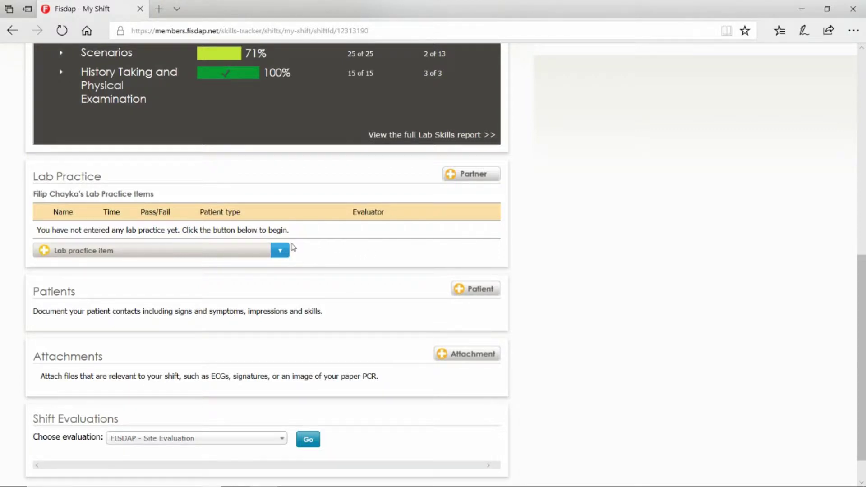
left_click(274, 252)
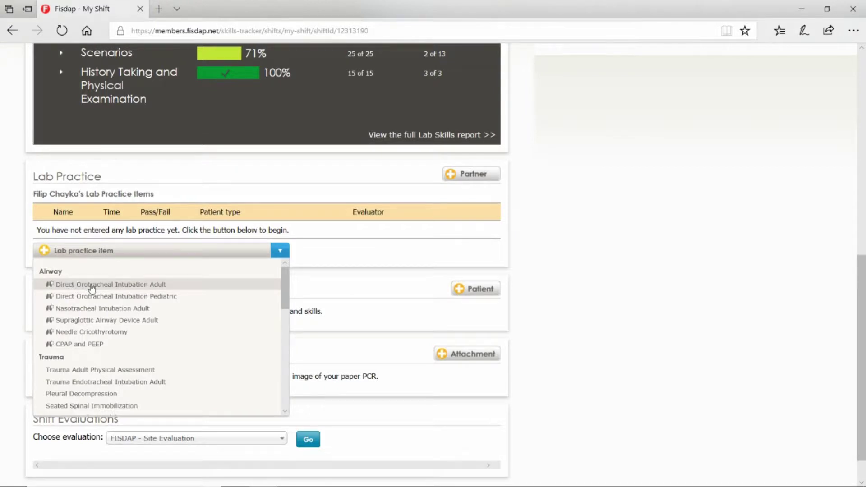
left_click(124, 286)
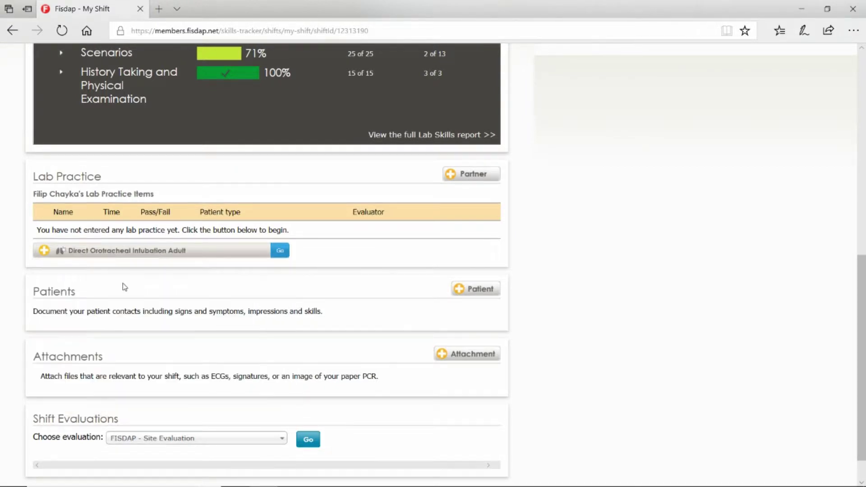
left_click(280, 257)
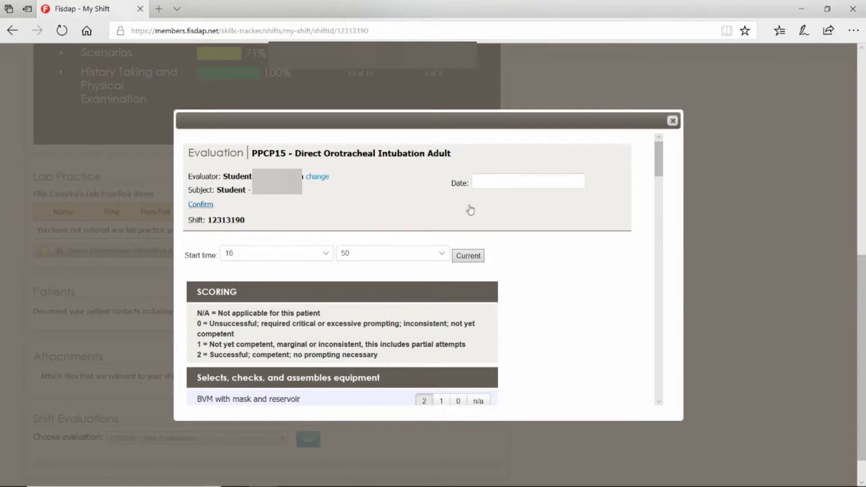
left_click(517, 184)
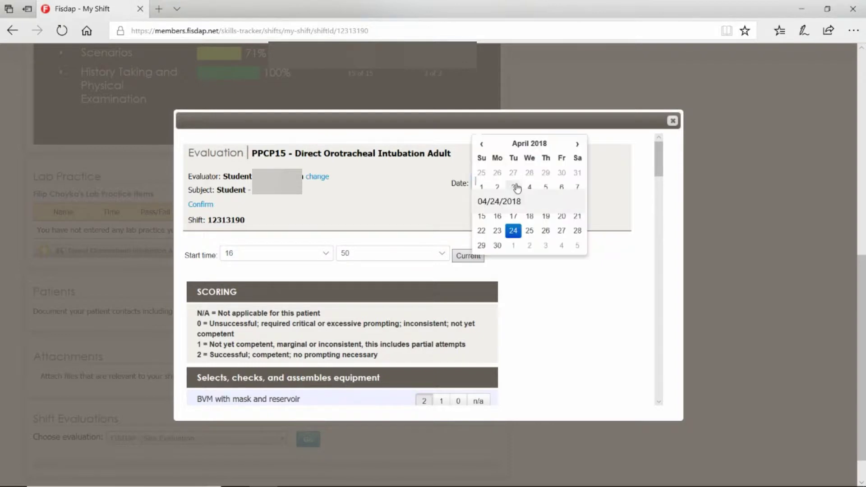
left_click(444, 198)
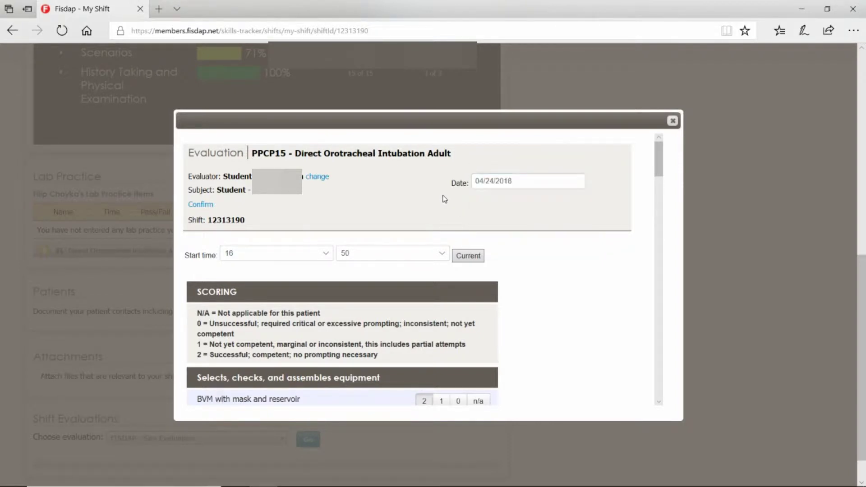
Step: Change the evaluator of the intubation evaluation by selecting a student, with graduation month and year left at All
left_click(317, 178)
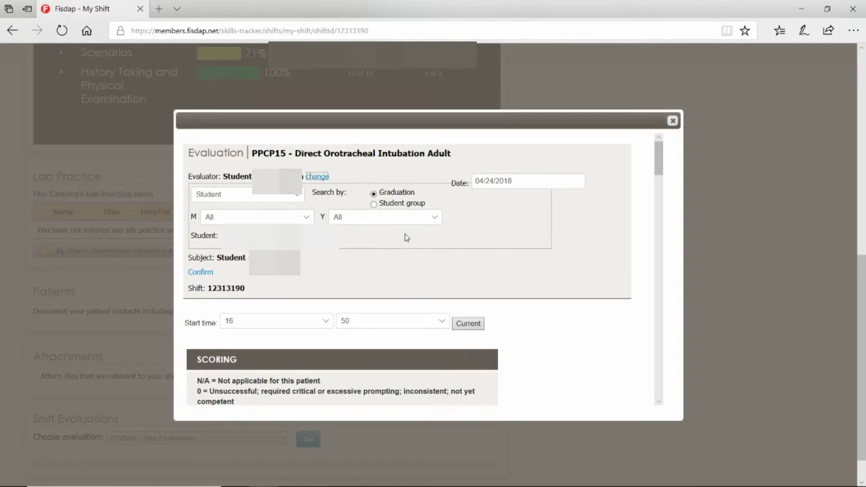
left_click(434, 218)
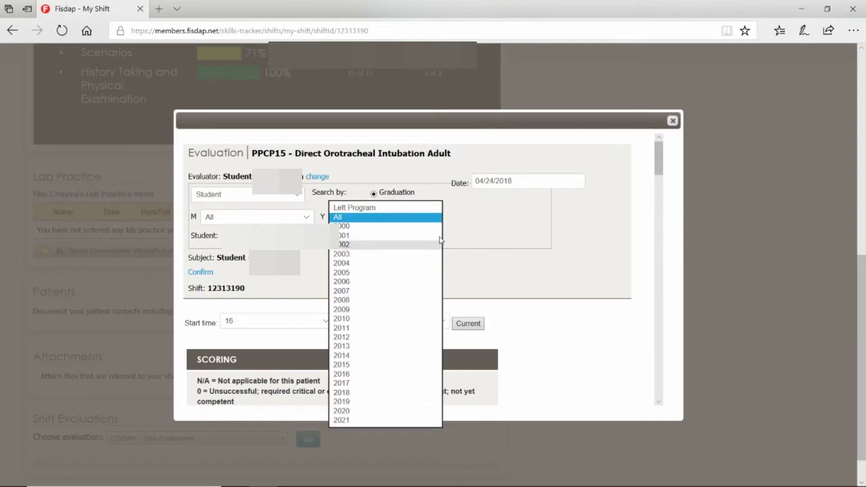
left_click(475, 219)
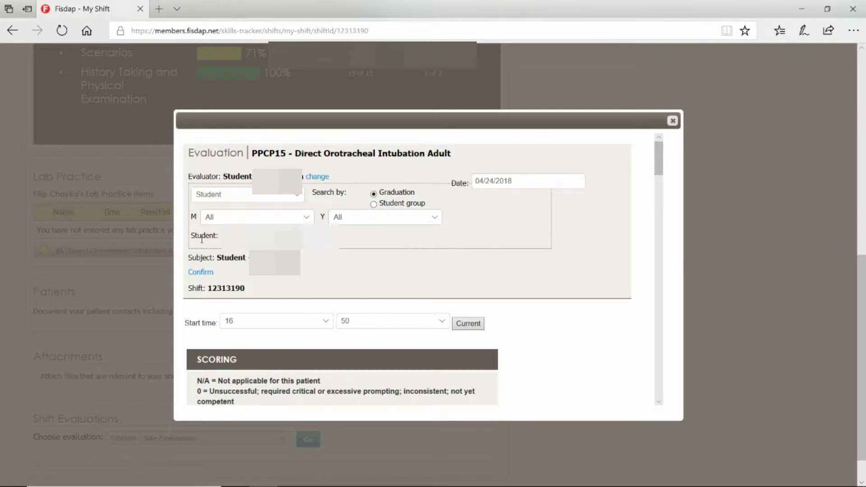
left_click_drag(219, 238, 190, 236)
left_click(370, 237)
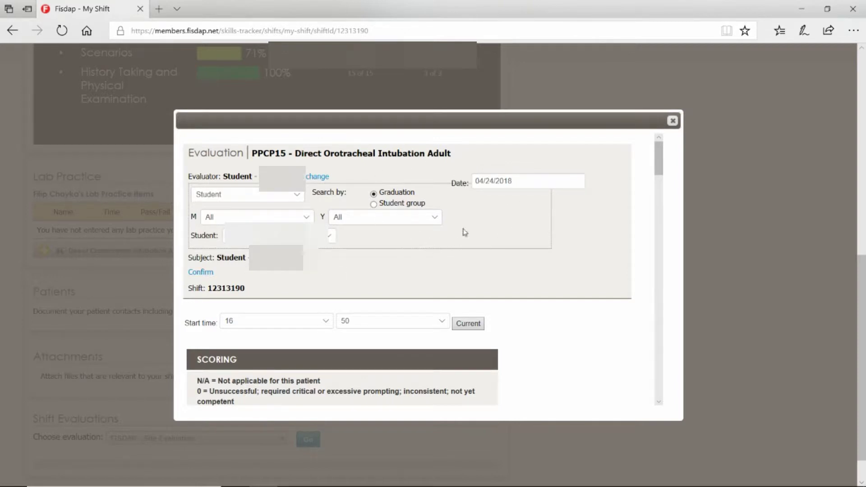
Step: Review the evaluation's scoring key, the skill ratings for equipment, patient preparation and intubation, and the critical criteria
scroll(490, 287, "down", 2)
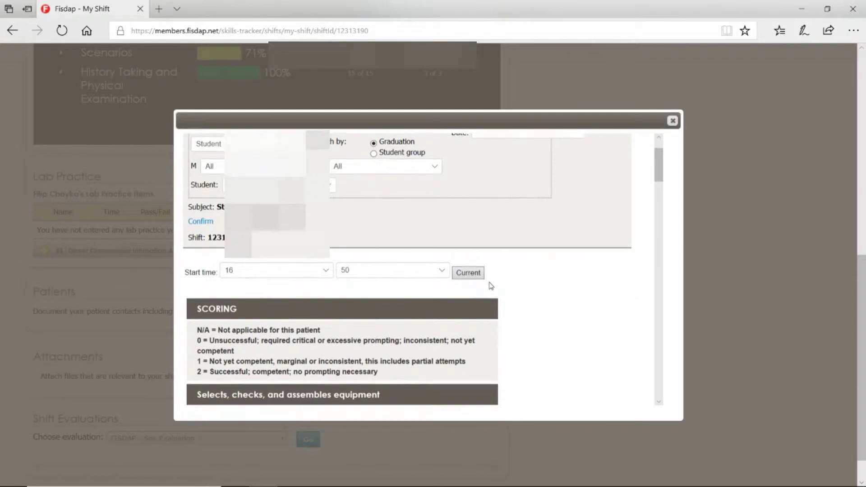
scroll(491, 286, "down", 1)
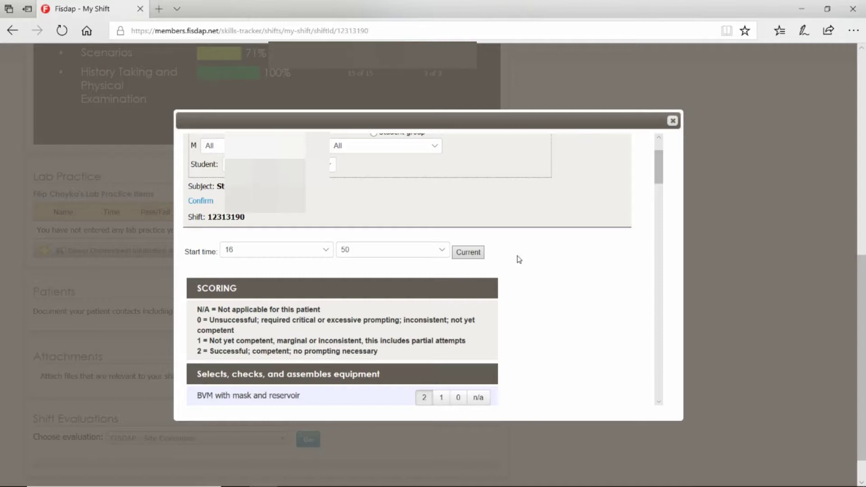
scroll(528, 266, "down", 2)
scroll(530, 266, "down", 1)
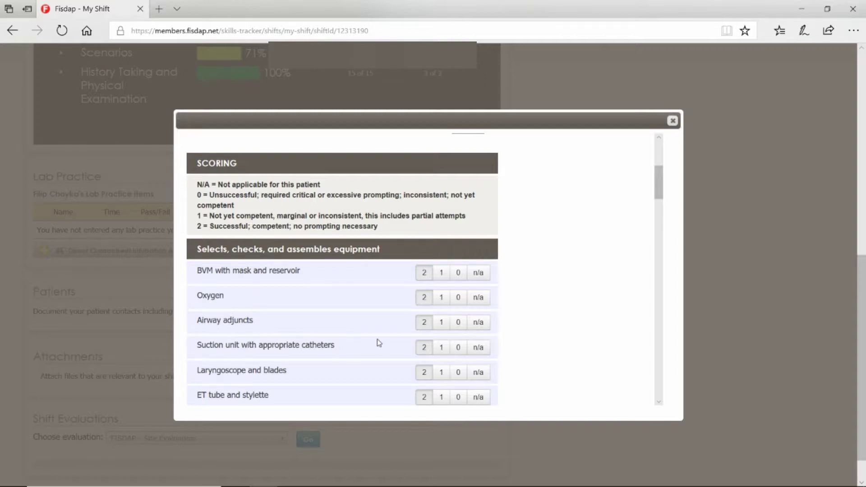
scroll(378, 341, "down", 2)
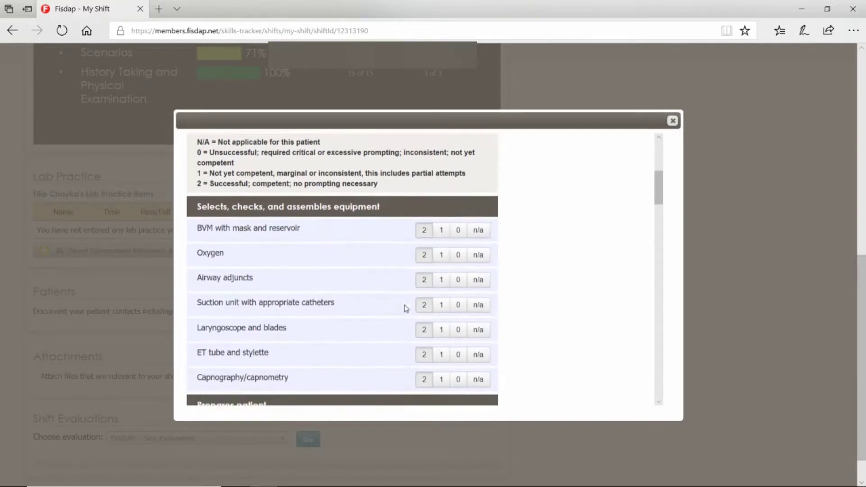
scroll(405, 305, "up", 1)
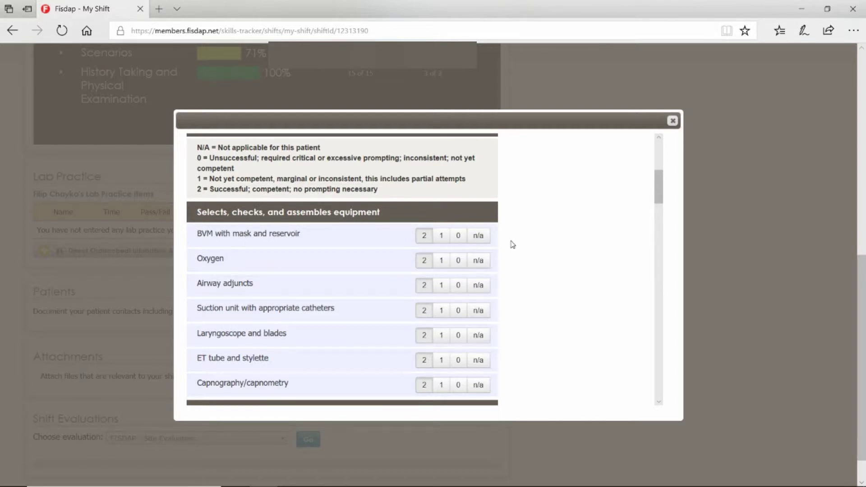
scroll(527, 282, "down", 3)
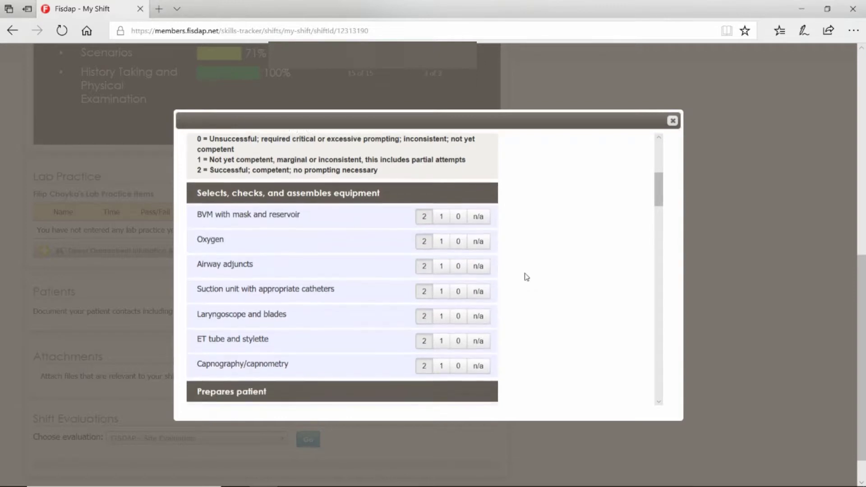
scroll(529, 251, "down", 3)
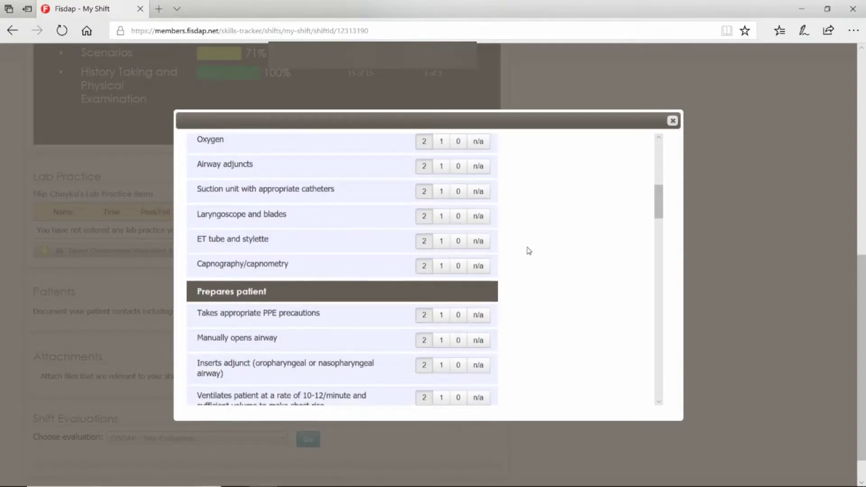
scroll(529, 251, "down", 3)
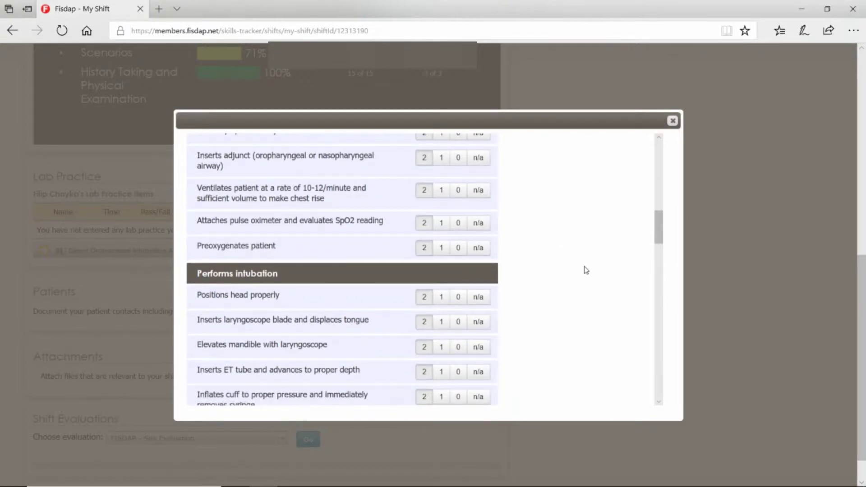
scroll(586, 269, "down", 2)
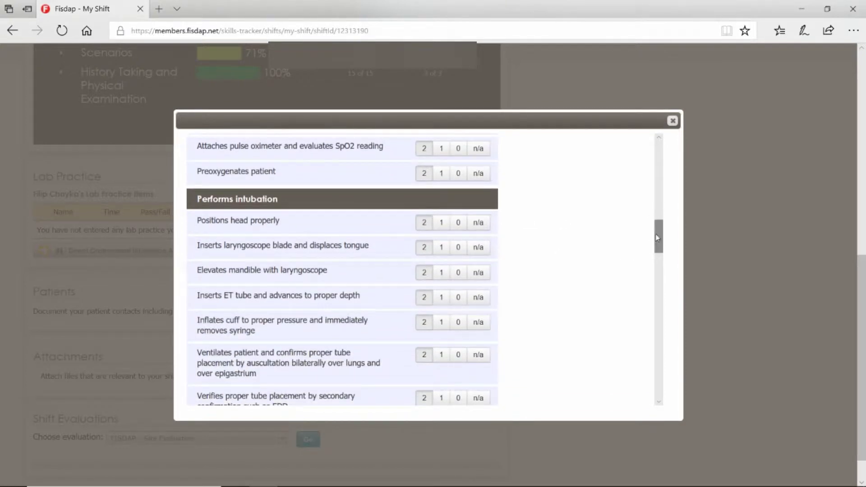
left_click_drag(660, 235, 657, 320)
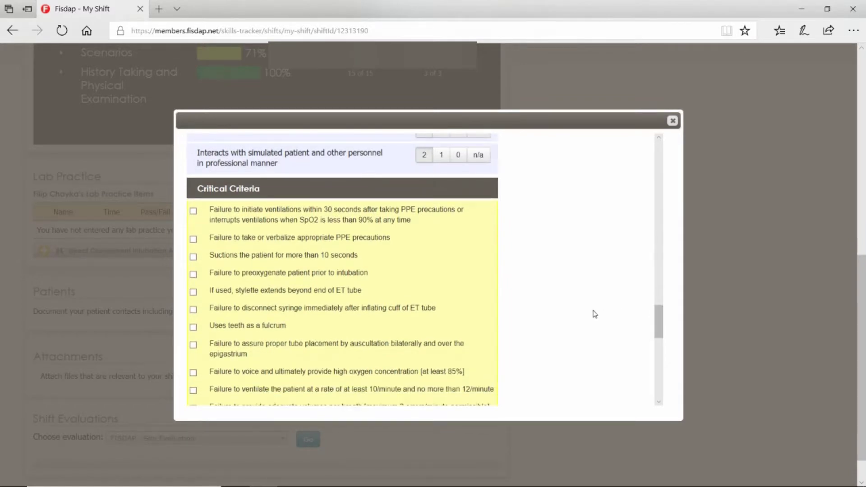
scroll(594, 318, "down", 1)
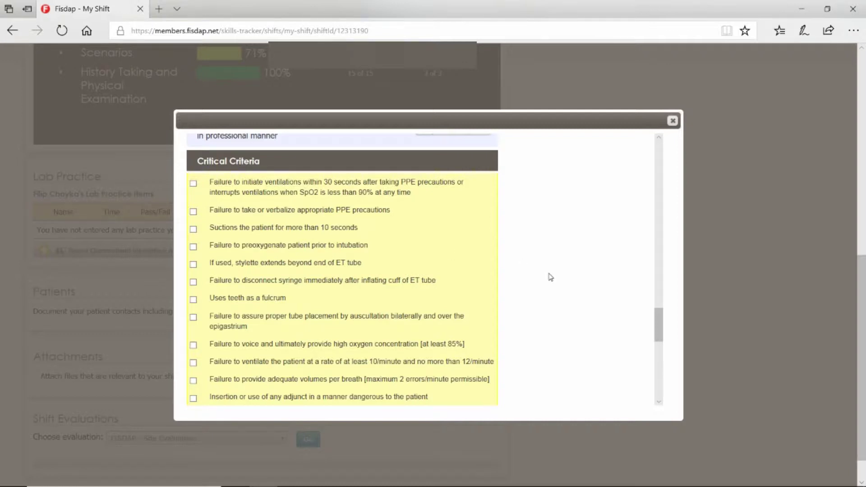
scroll(550, 277, "down", 3)
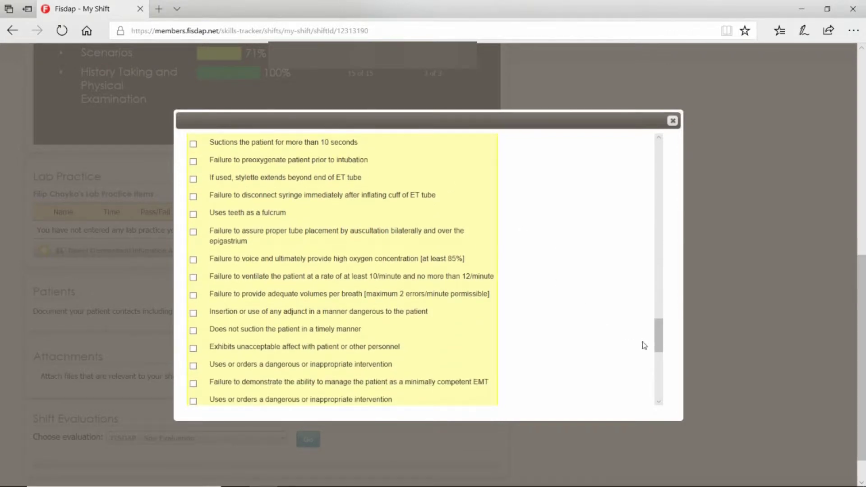
Step: Go to the end of the intubation evaluation, leave the end time blank, and submit and close the form
left_click_drag(658, 341, 655, 390)
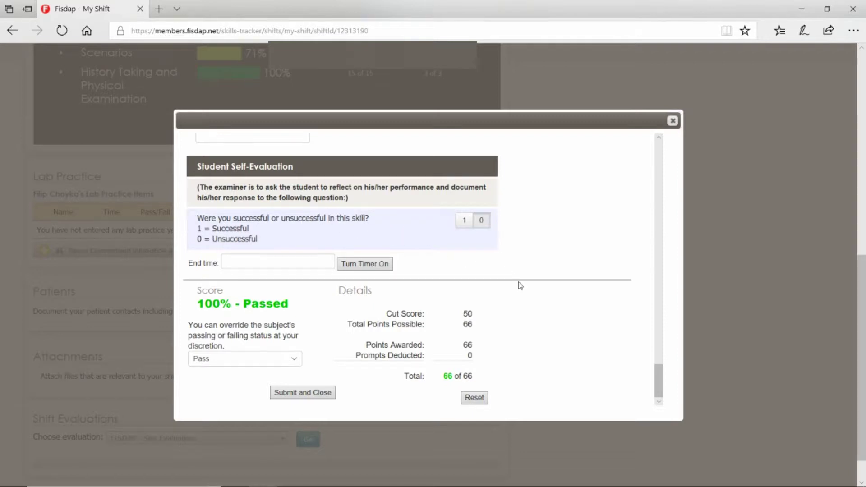
scroll(514, 289, "down", 1)
left_click(271, 221)
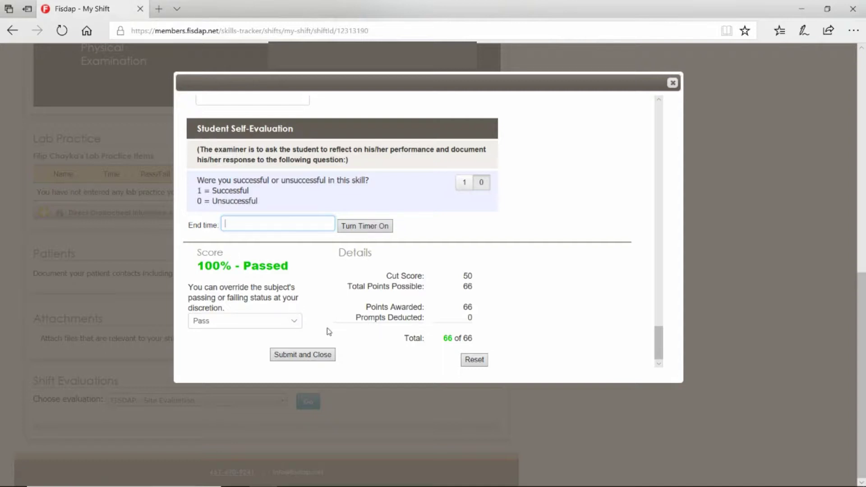
left_click(322, 358)
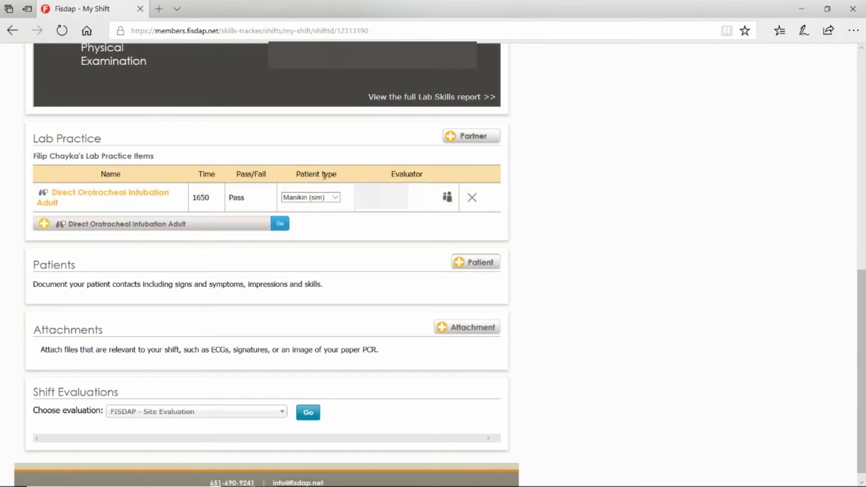
Step: Choose Manikin (sim) as the patient type for the Direct Orotracheal Intubation Adult item and review the other patient types
left_click(337, 202)
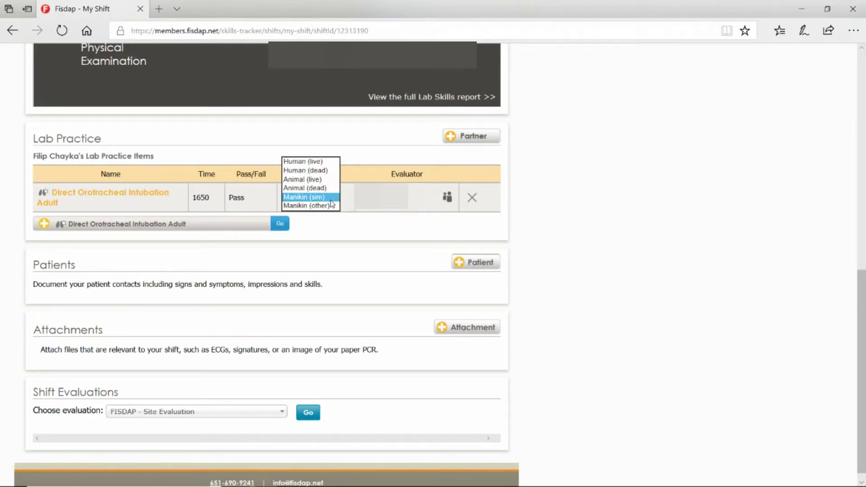
left_click(302, 201)
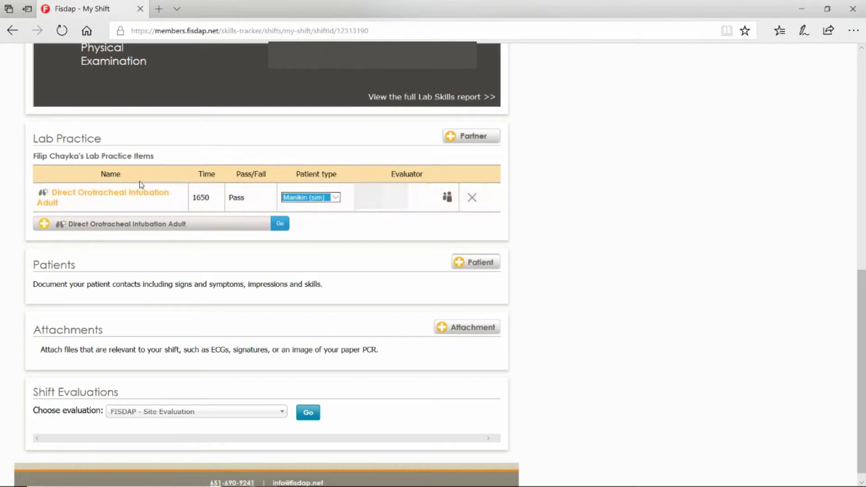
left_click(336, 197)
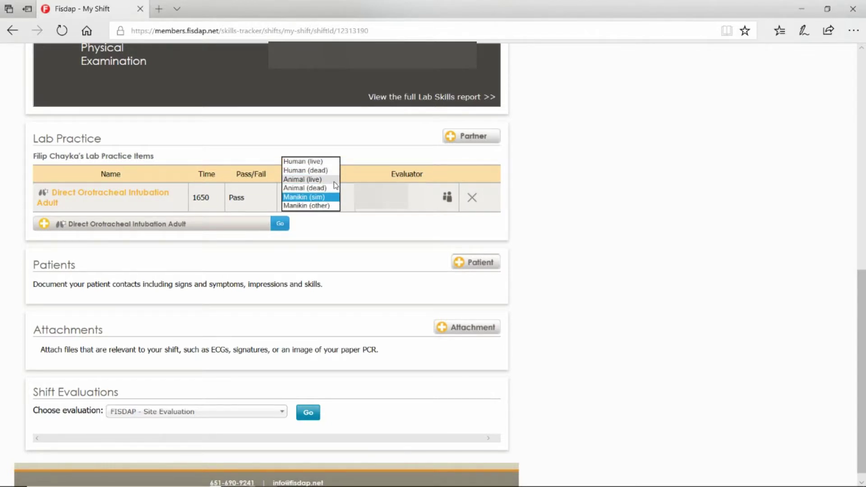
left_click(349, 211)
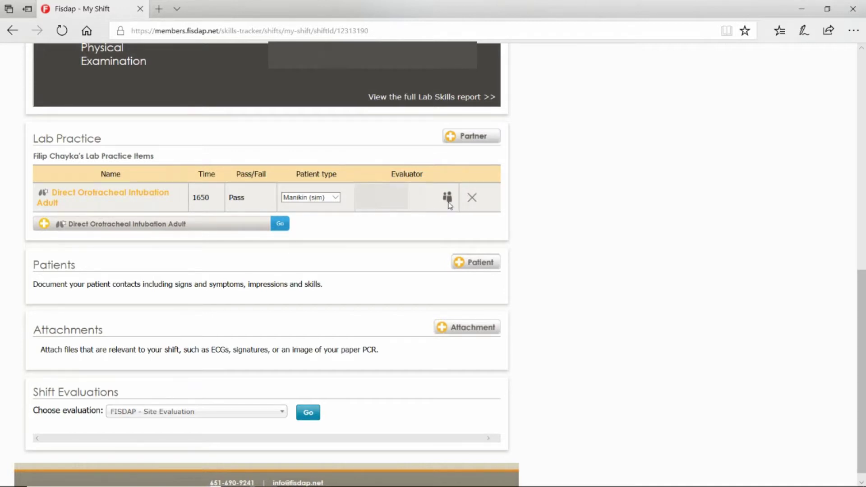
Step: Expand the Airway category in the lab goals and check the progress for Direct Orotracheal Intubation Adult
scroll(426, 237, "up", 2)
scroll(426, 238, "up", 3)
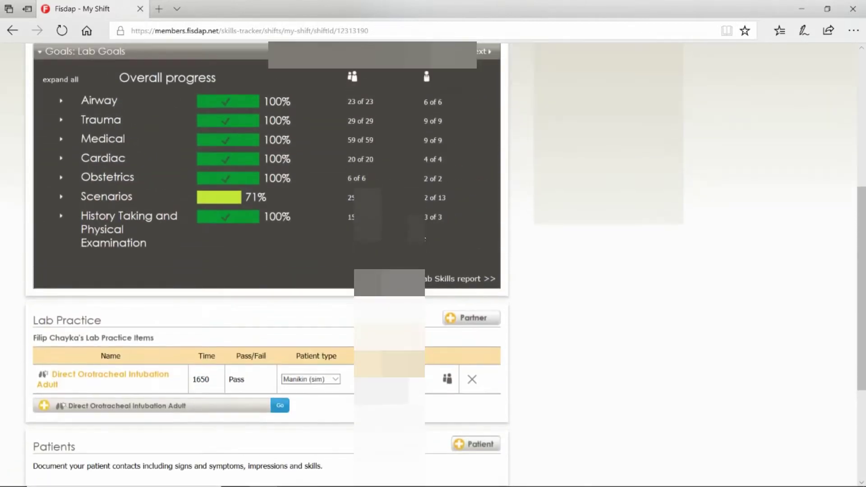
left_click(104, 101)
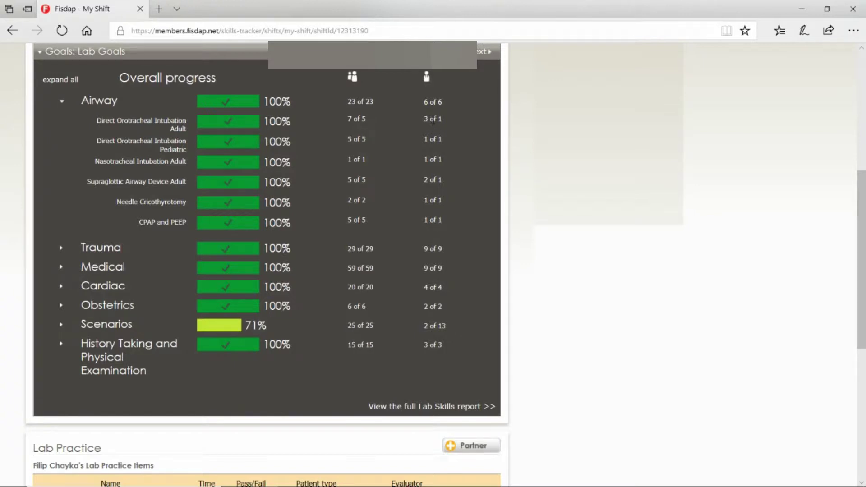
Step: Start a second Direct Orotracheal Intubation Adult evaluation for the shift's Lab Practice items
scroll(504, 276, "down", 4)
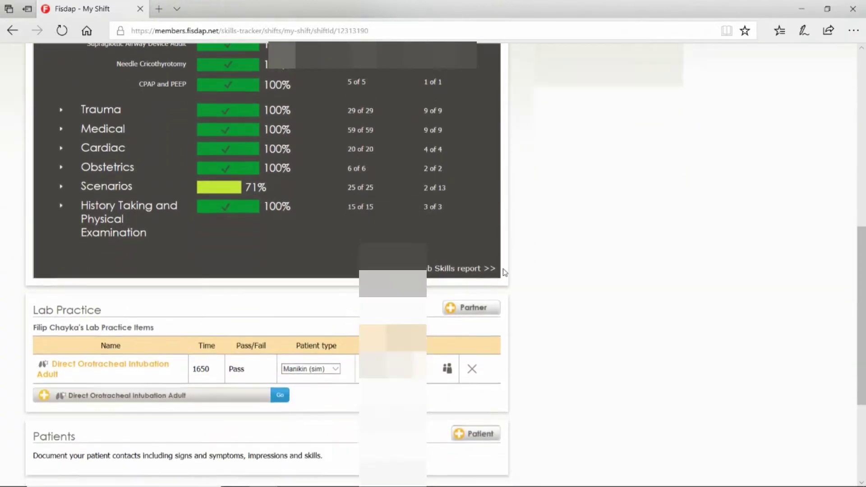
scroll(504, 272, "down", 2)
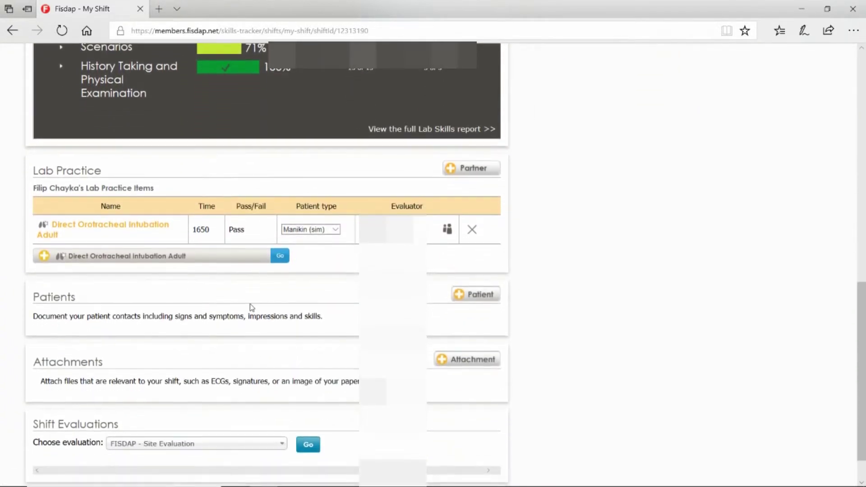
left_click(263, 258)
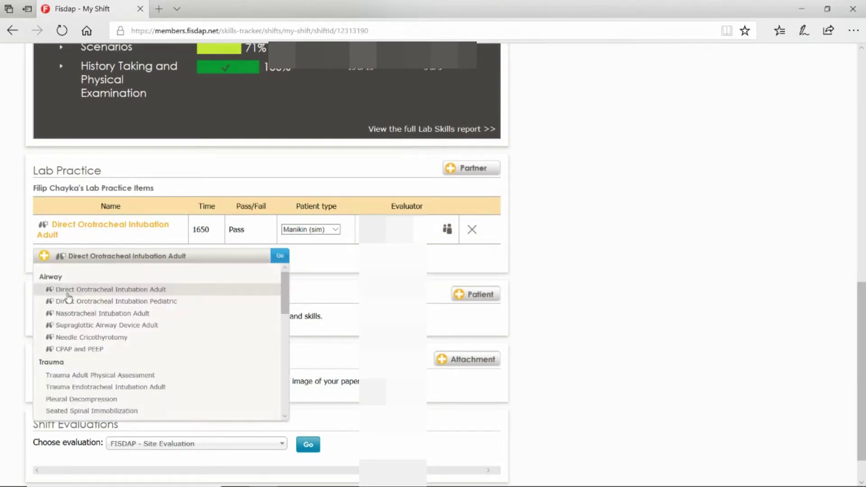
left_click(160, 291)
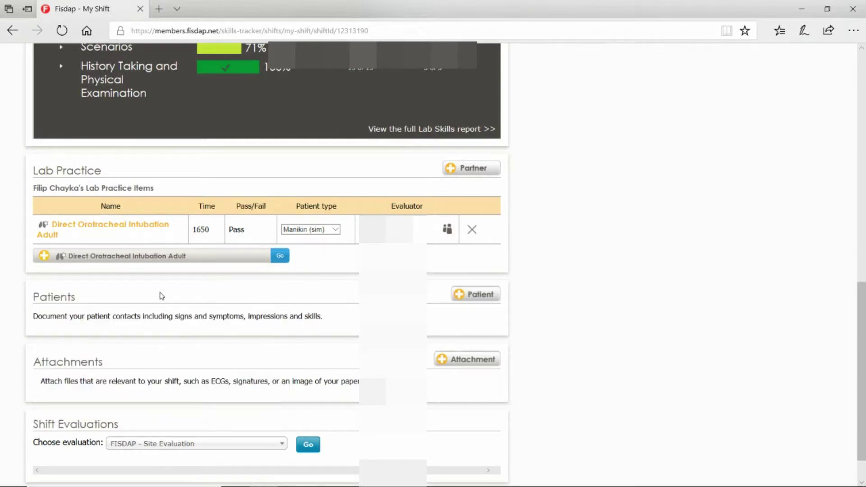
left_click(280, 256)
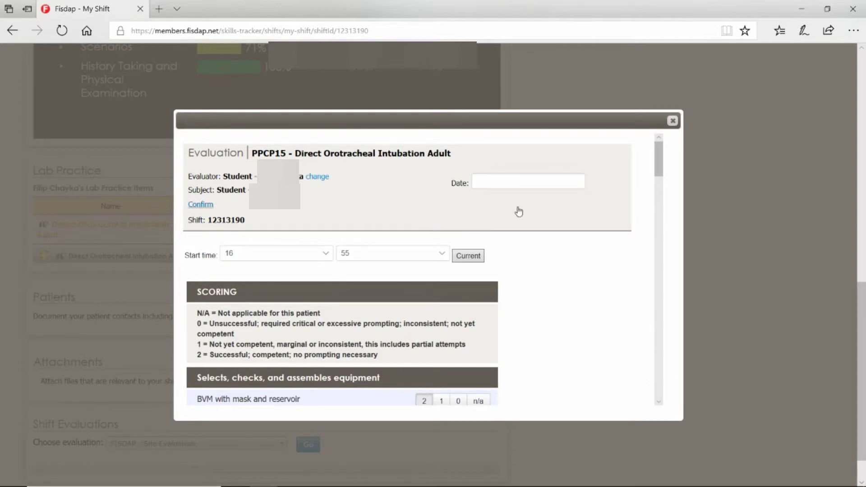
Step: Set the evaluation date to 04/24/2018 and change the evaluator type to Instructor, without selecting a specific instructor
left_click(541, 187)
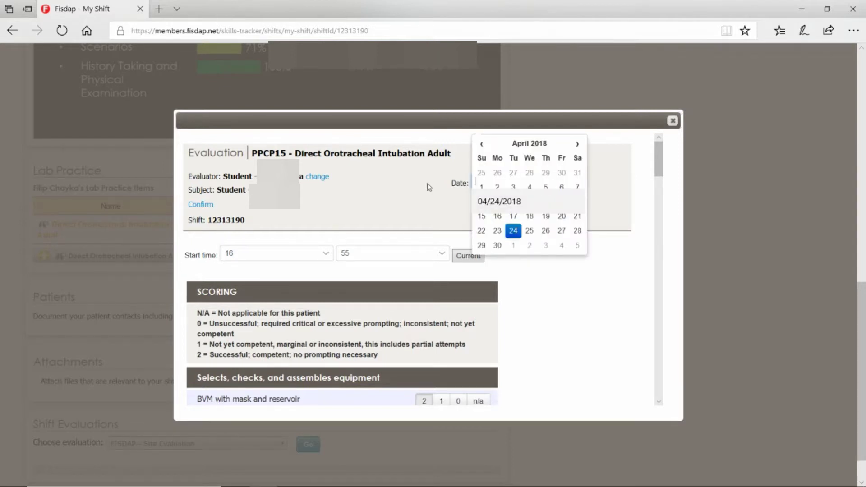
key("Down")
key("Return")
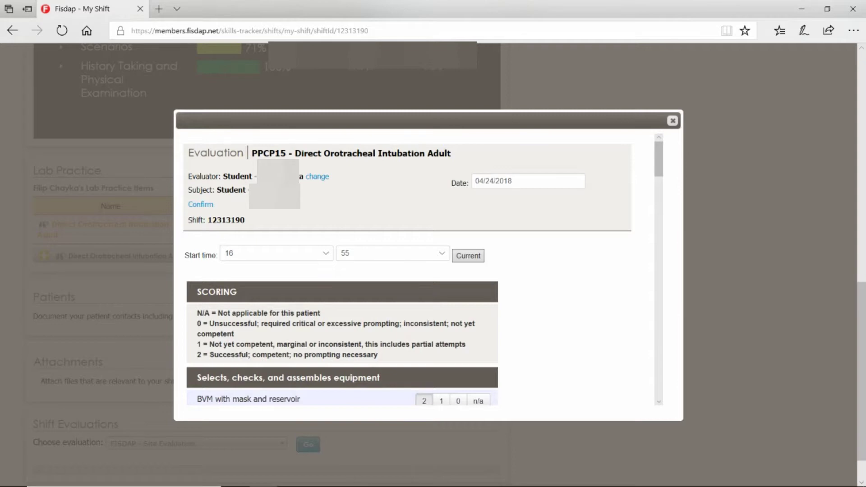
left_click(313, 176)
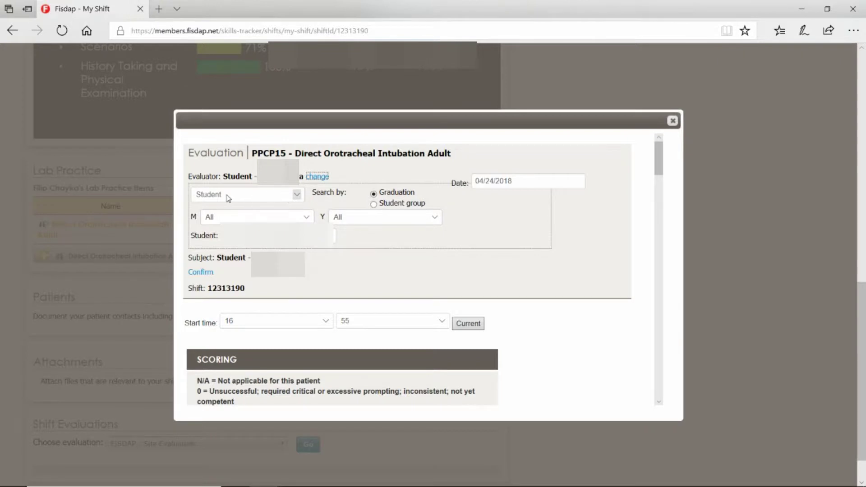
left_click(297, 195)
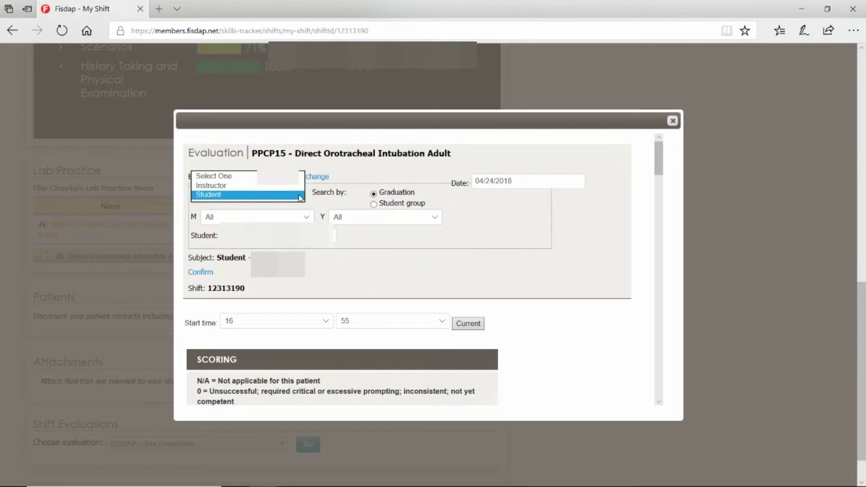
left_click(265, 185)
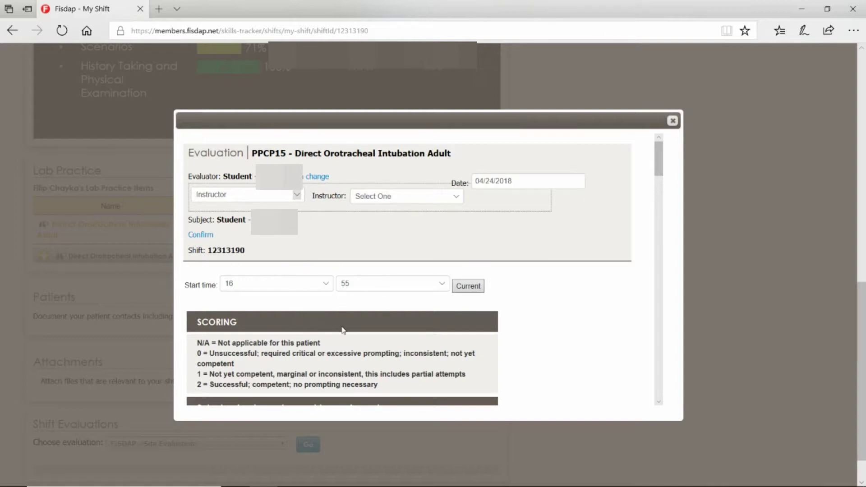
Step: Review the instructor or TA confirmation section of the evaluation, leave its credentials blank, and collapse it
left_click(201, 236)
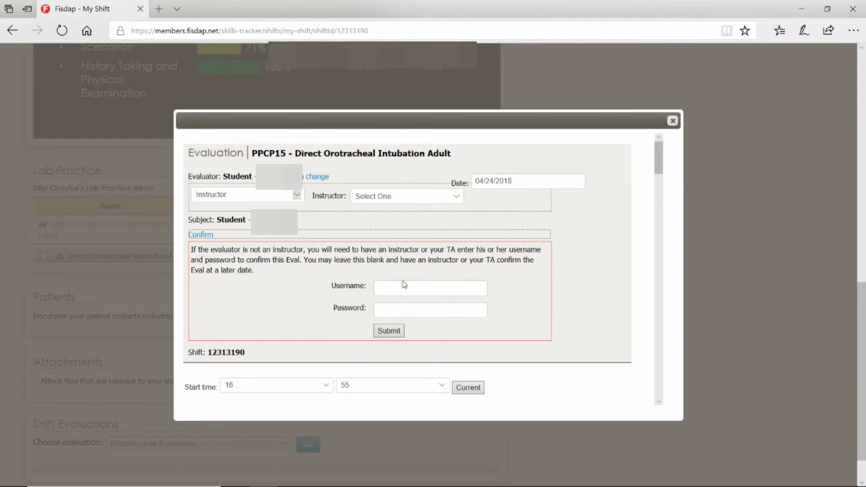
left_click(202, 235)
left_click(201, 235)
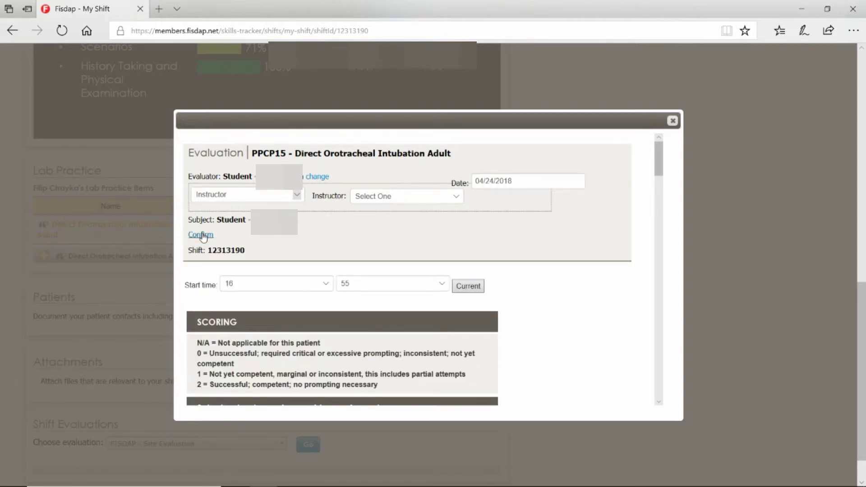
left_click(202, 235)
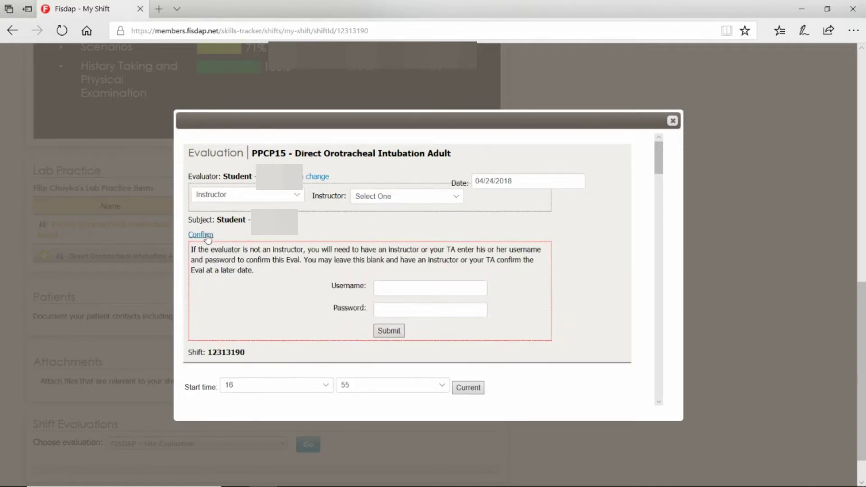
left_click(207, 235)
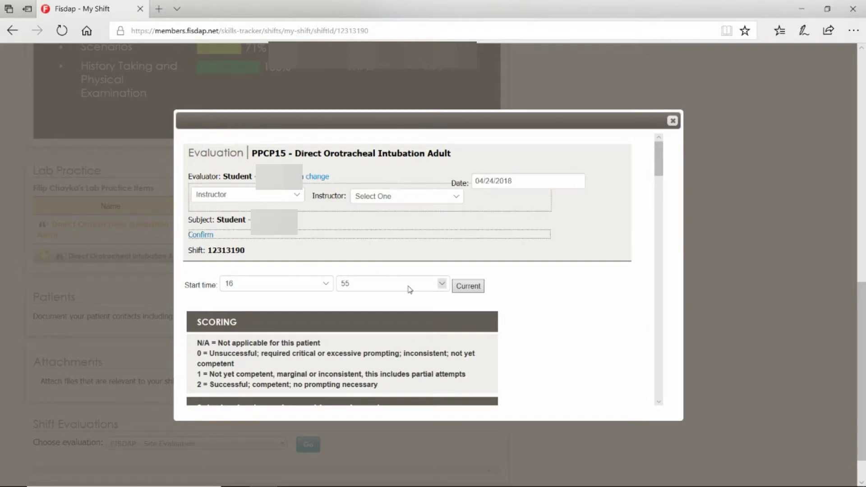
Step: Look through the skill ratings, then submit and close the second intubation evaluation with its end time left blank
scroll(329, 261, "down", 1)
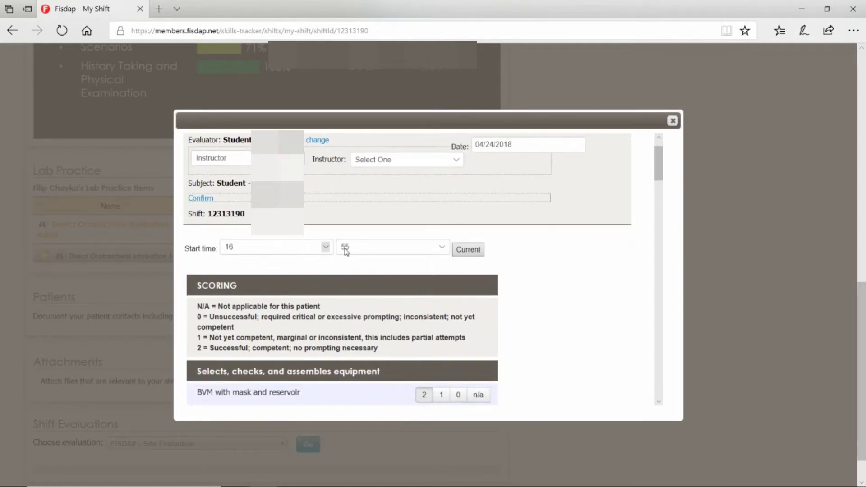
scroll(617, 305, "down", 3)
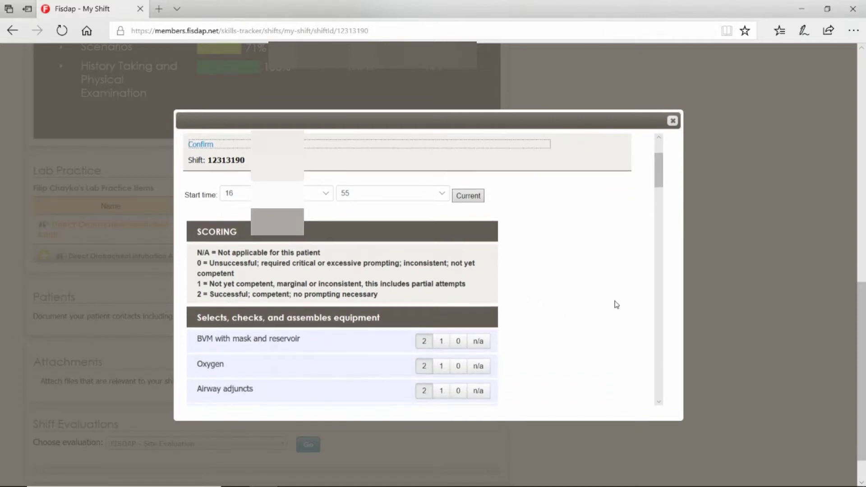
scroll(479, 361, "down", 3)
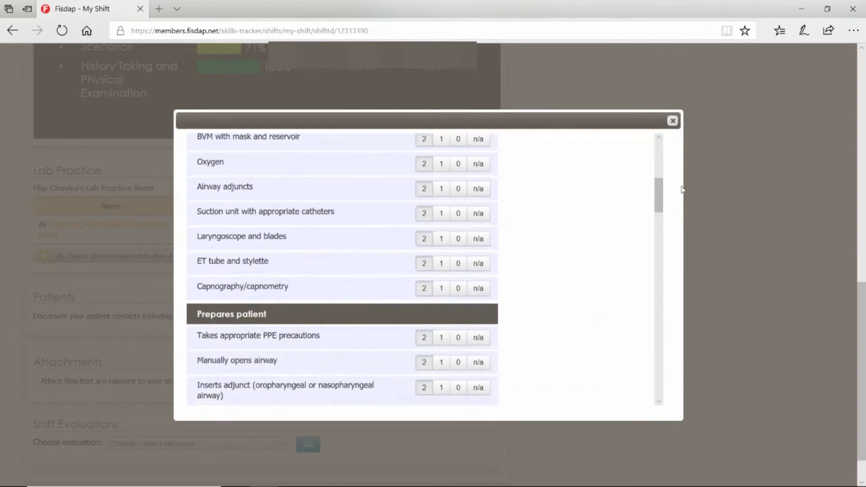
left_click_drag(660, 194, 659, 386)
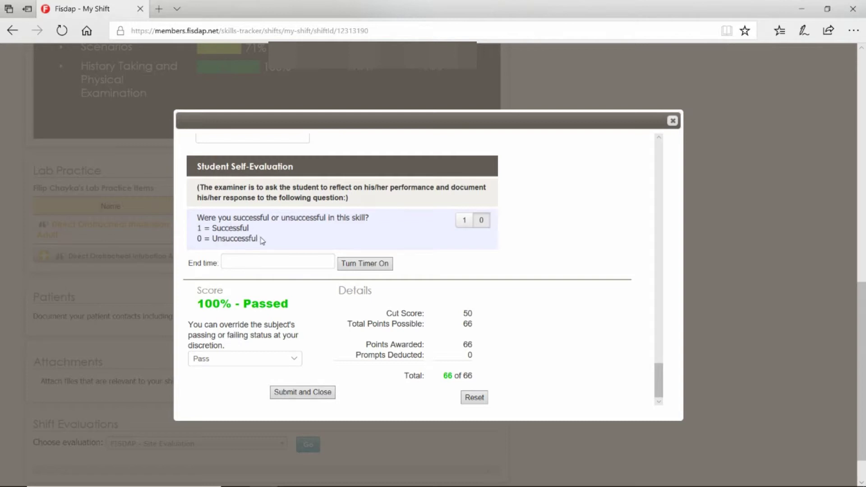
left_click(271, 258)
left_click(509, 312)
scroll(541, 332, "up", 1)
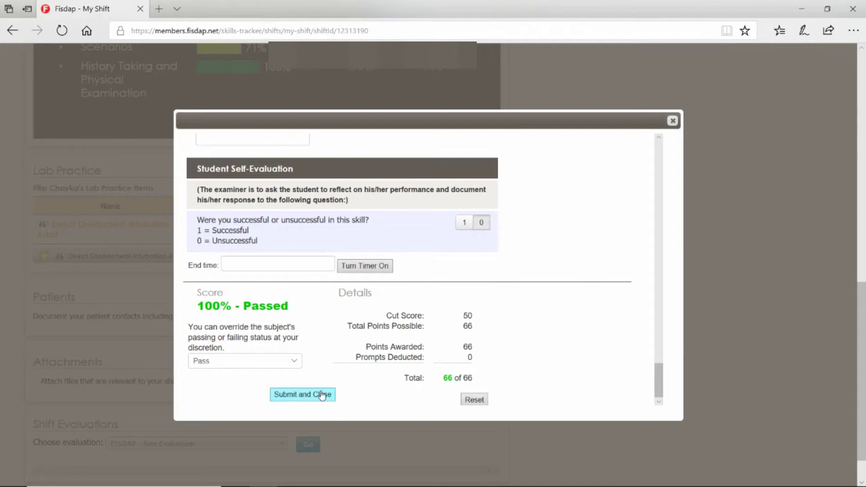
left_click(304, 399)
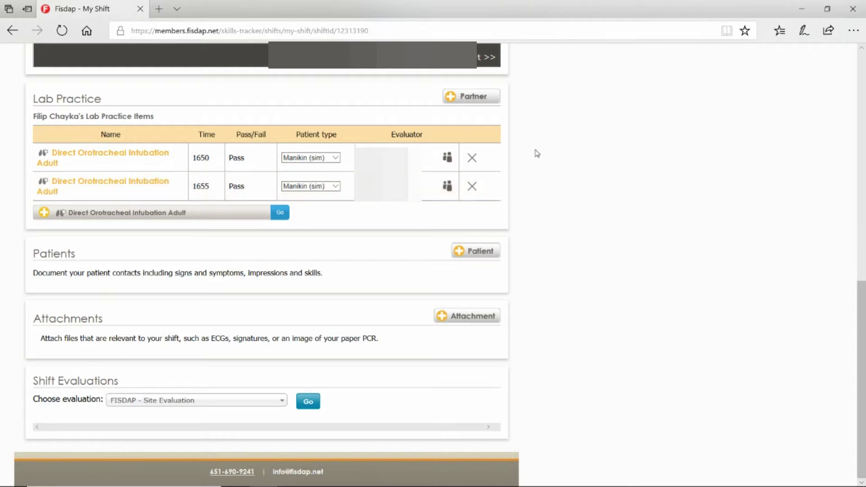
Step: Check the lab goals and the documented practice items, and add a new patient record to the shift
scroll(537, 153, "up", 2)
scroll(537, 154, "up", 1)
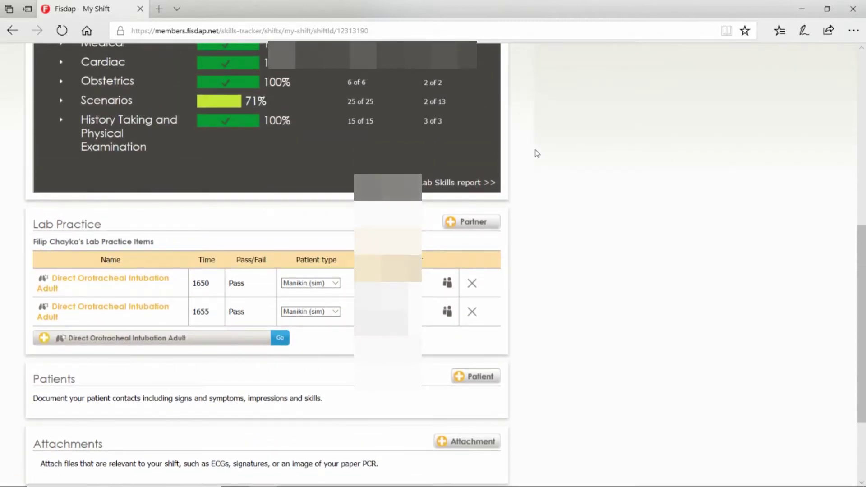
scroll(537, 153, "up", 1)
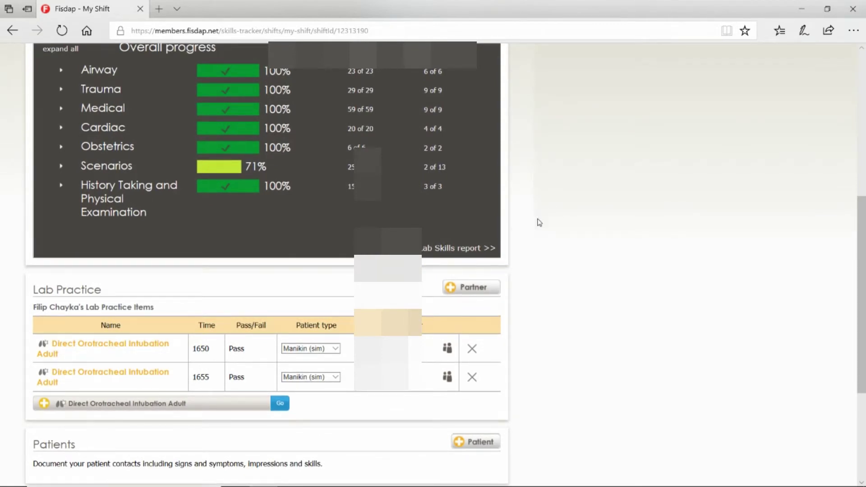
scroll(538, 220, "down", 3)
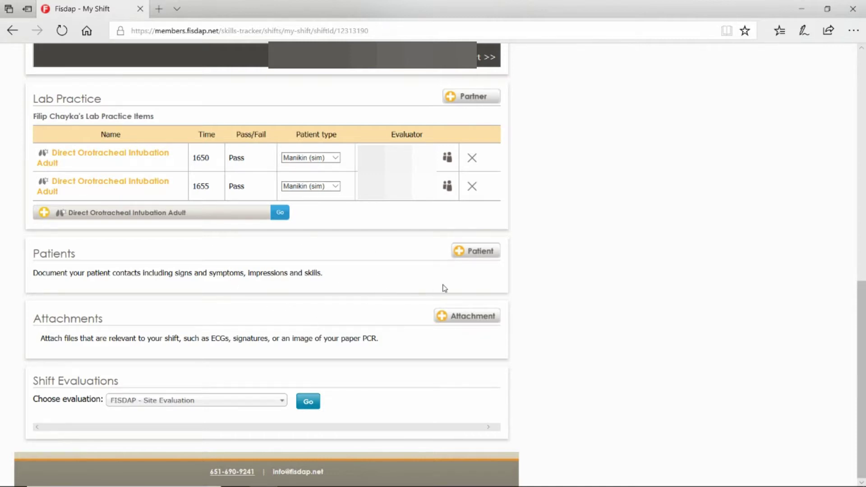
left_click(480, 253)
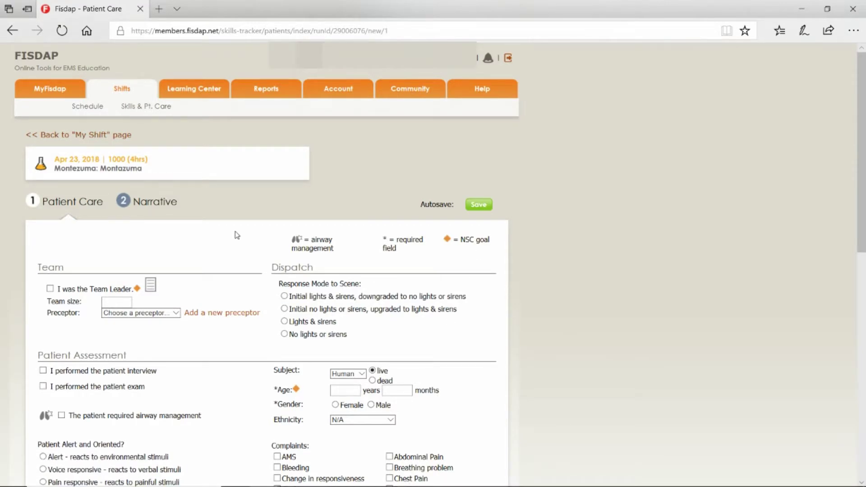
Step: Mark the Team Leader role, set the team size to 3, and choose Lights & sirens as the response mode to scene
scroll(237, 233, "down", 2)
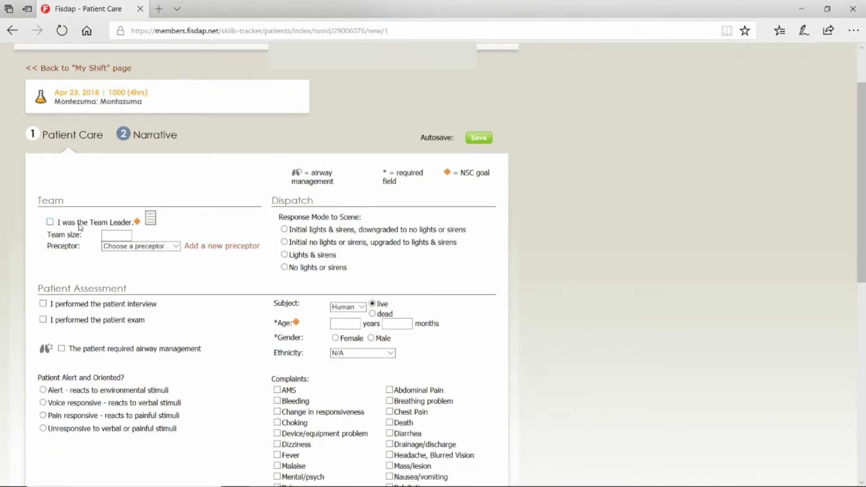
left_click(112, 235)
type("3")
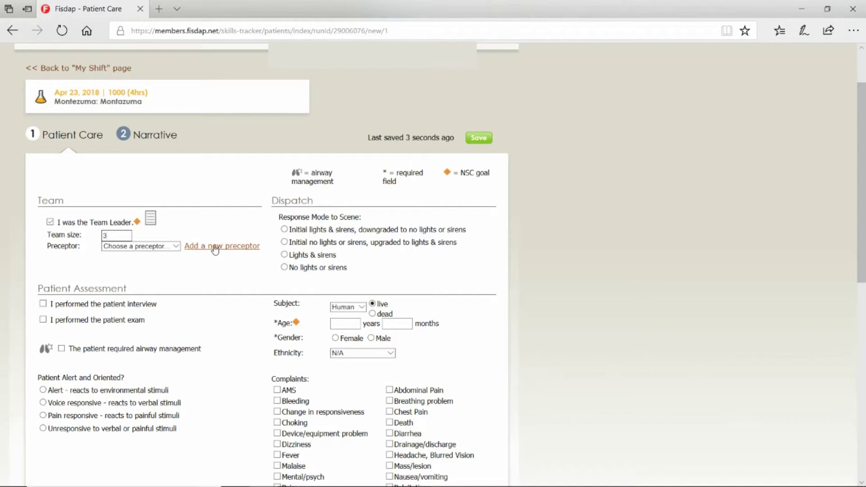
left_click(294, 254)
Step: Review the available subject types in the patient assessment, leaving the subject as Human
scroll(210, 310, "down", 2)
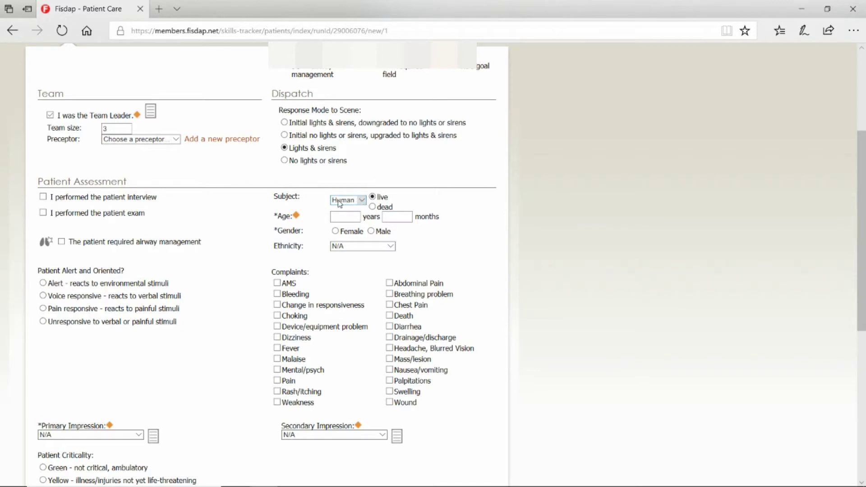
left_click(362, 201)
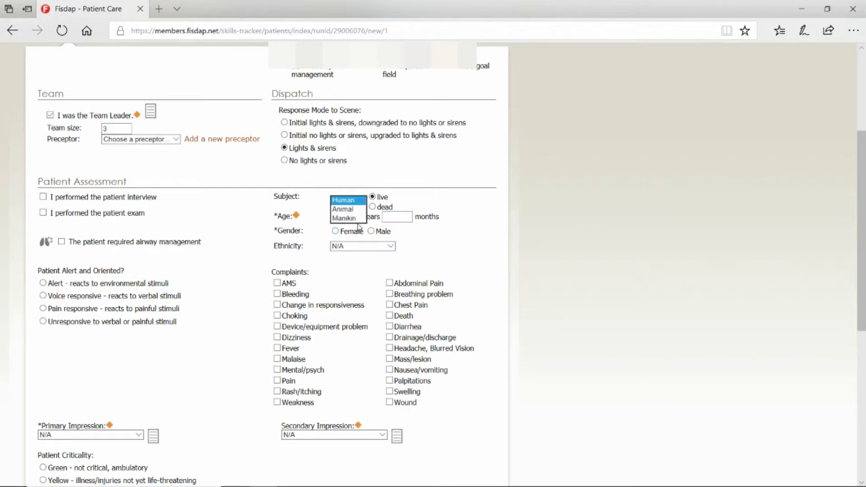
left_click(373, 220)
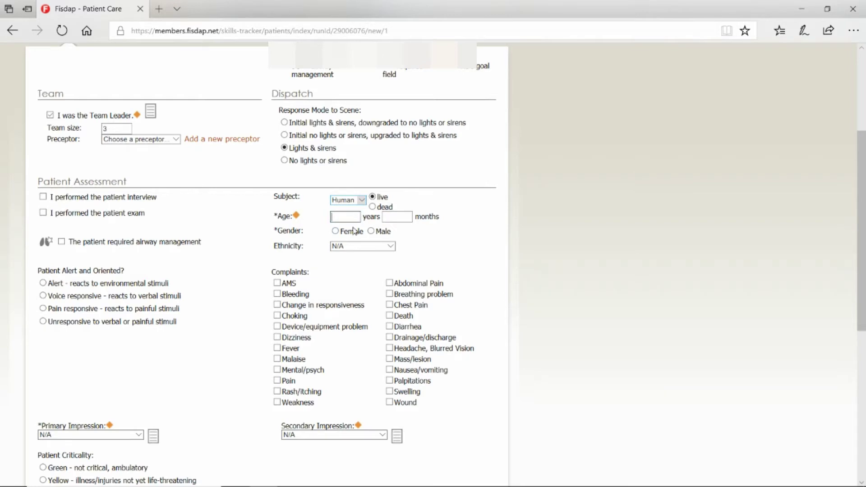
Step: Review the choices for the patient's primary and secondary impressions, leaving both as N/A
scroll(343, 282, "down", 2)
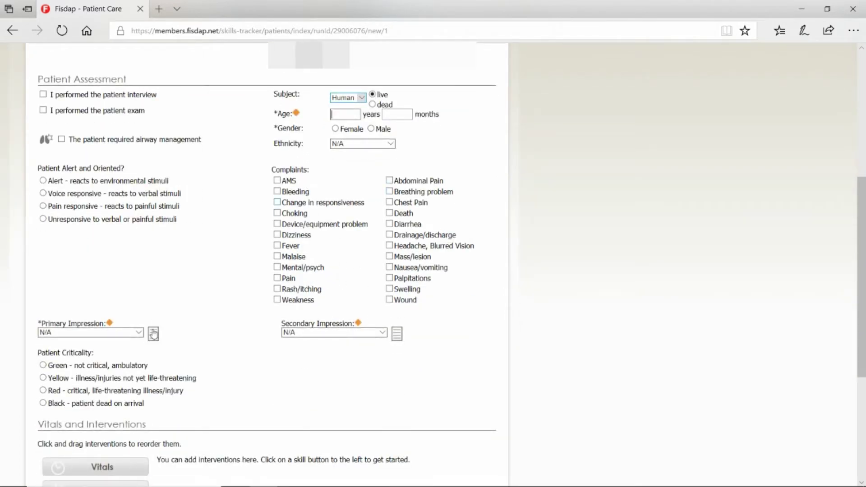
left_click(129, 335)
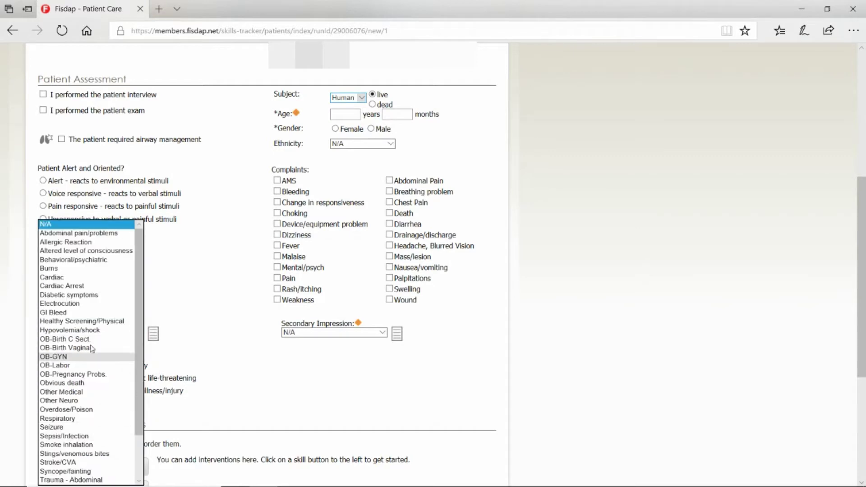
left_click(370, 337)
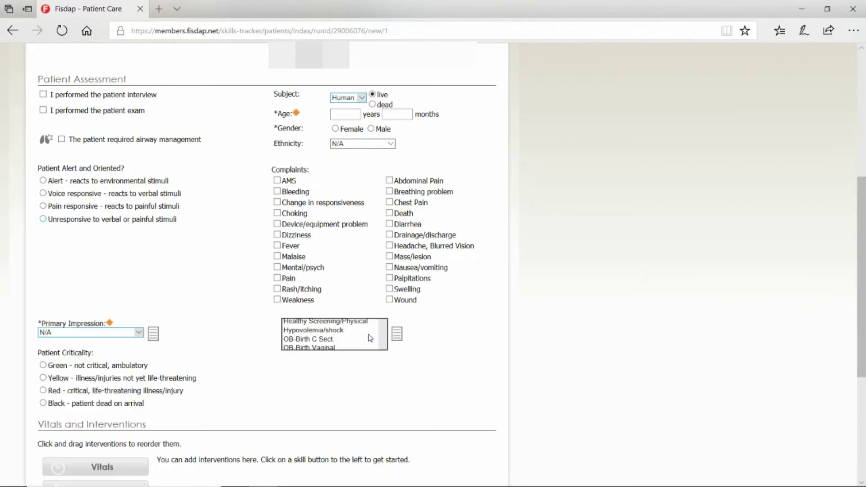
right_click(204, 374)
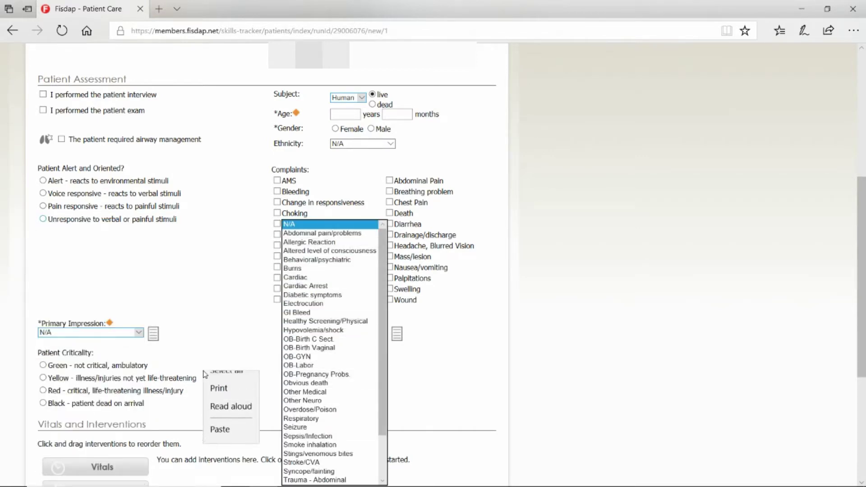
key("Escape")
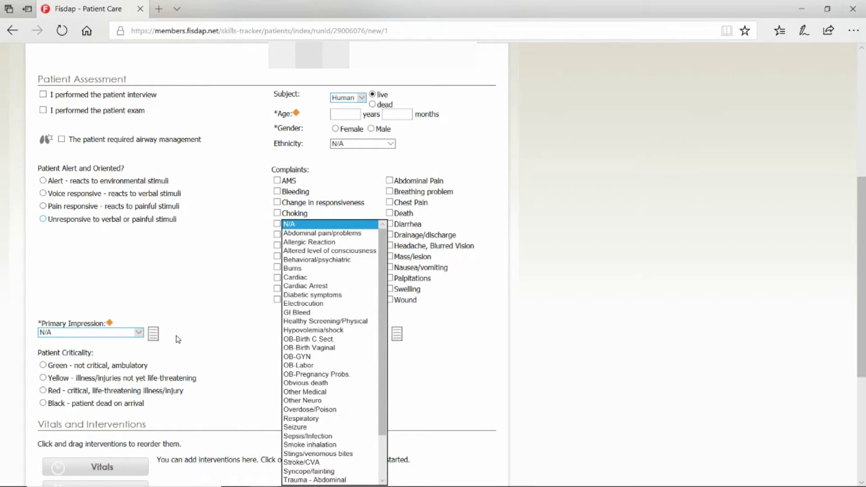
left_click(177, 343)
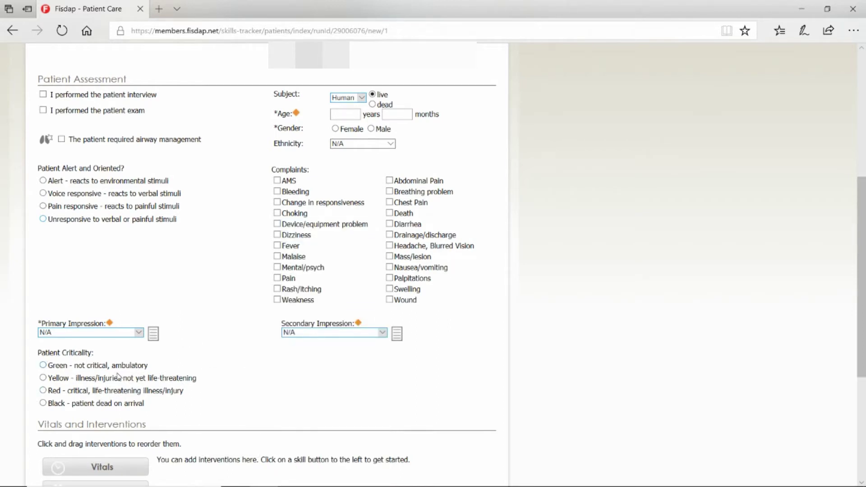
Step: Review the fields of the Vitals entry, including the additional skin, lung sounds, pupils and blood glucose fields, and cancel the entry
scroll(119, 379, "down", 3)
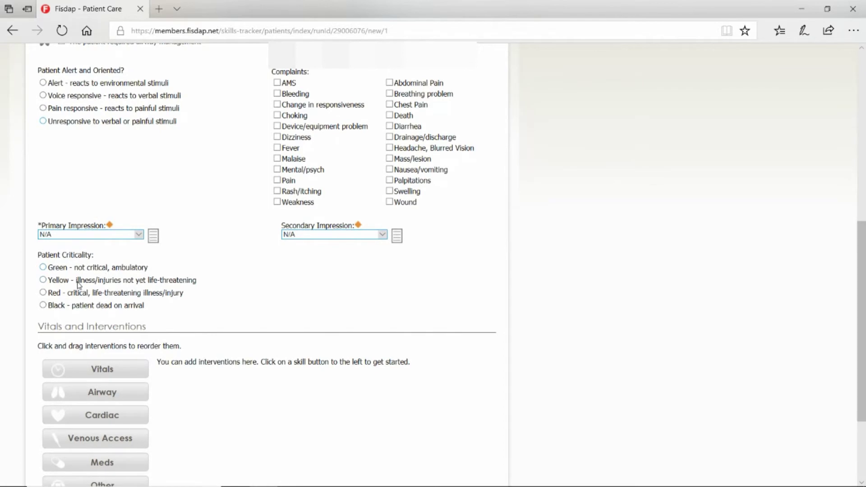
scroll(221, 379, "down", 3)
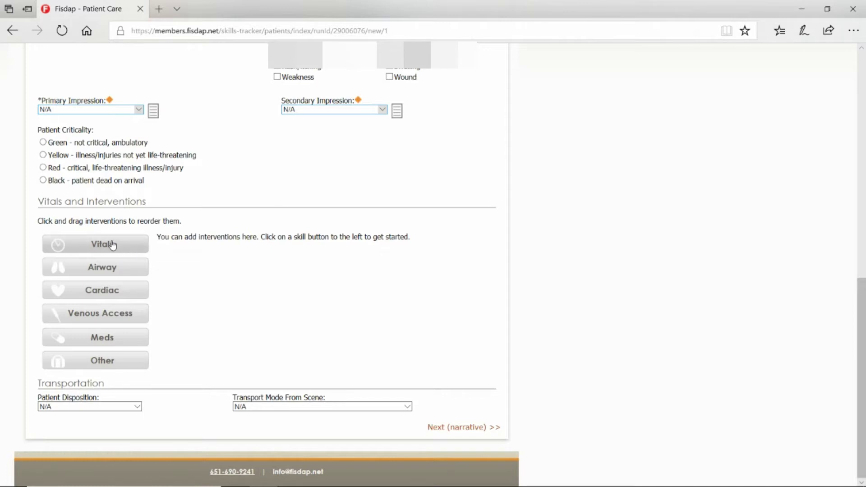
left_click(105, 245)
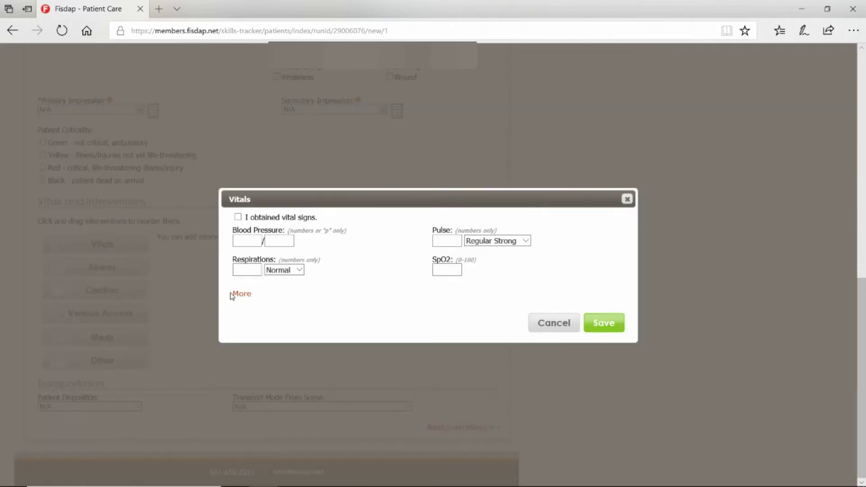
left_click(238, 296)
scroll(356, 325, "down", 2)
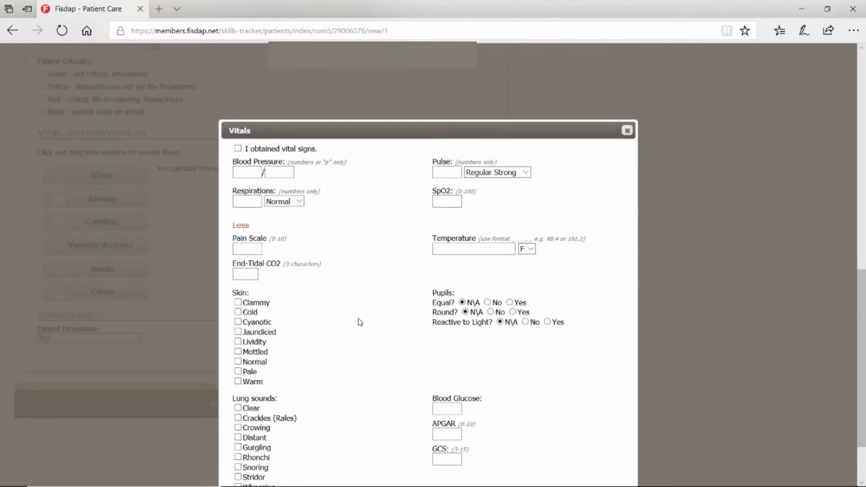
scroll(360, 322, "down", 1)
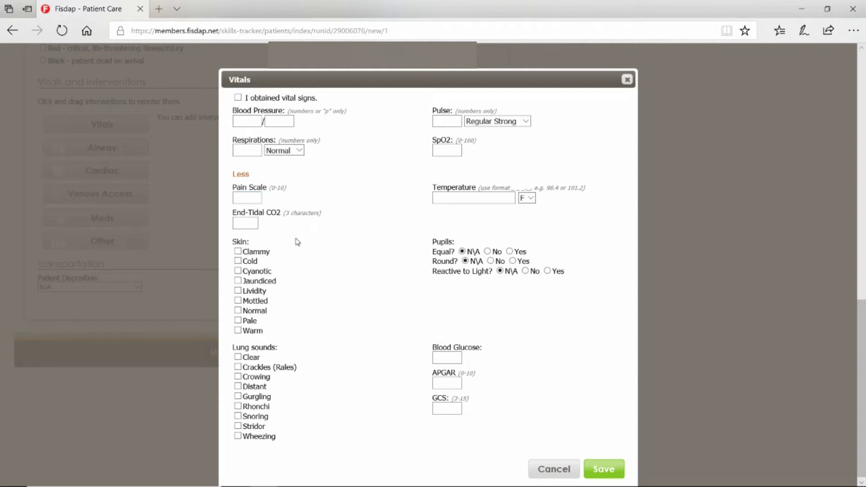
scroll(275, 265, "down", 1)
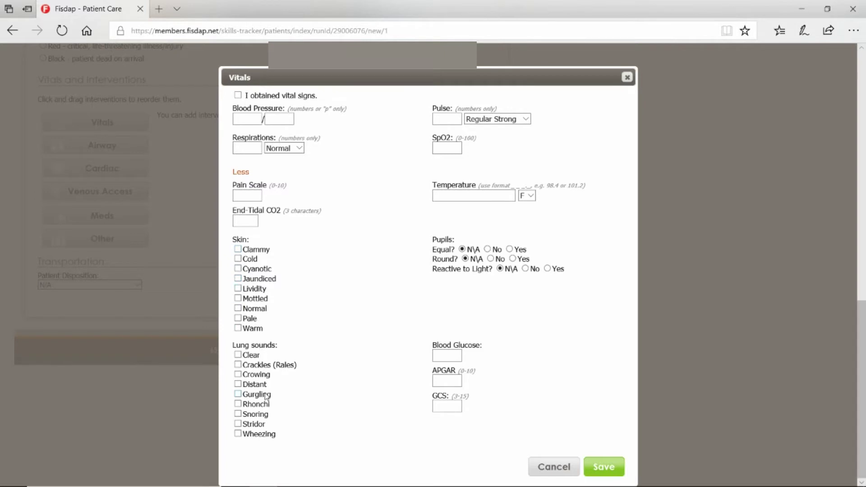
left_click(445, 409)
left_click(441, 355)
left_click(554, 467)
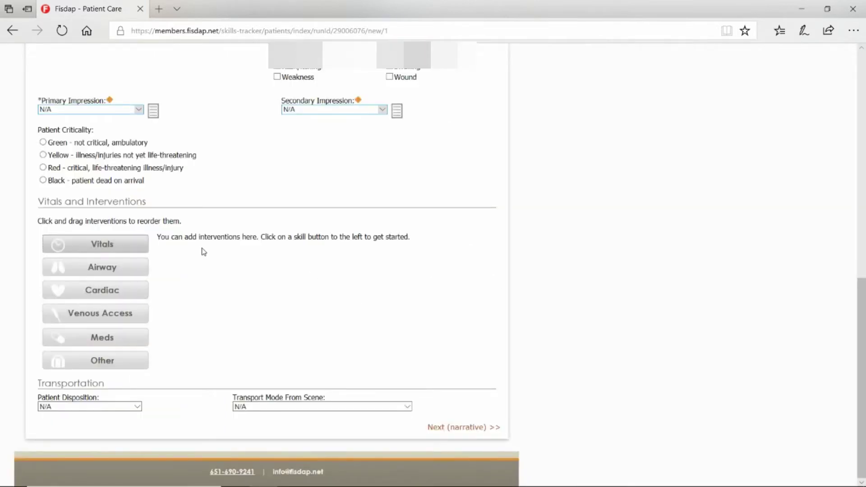
Step: Review the airway procedure choices and the option for having performed the treatment, and cancel the Airway entry
left_click(120, 267)
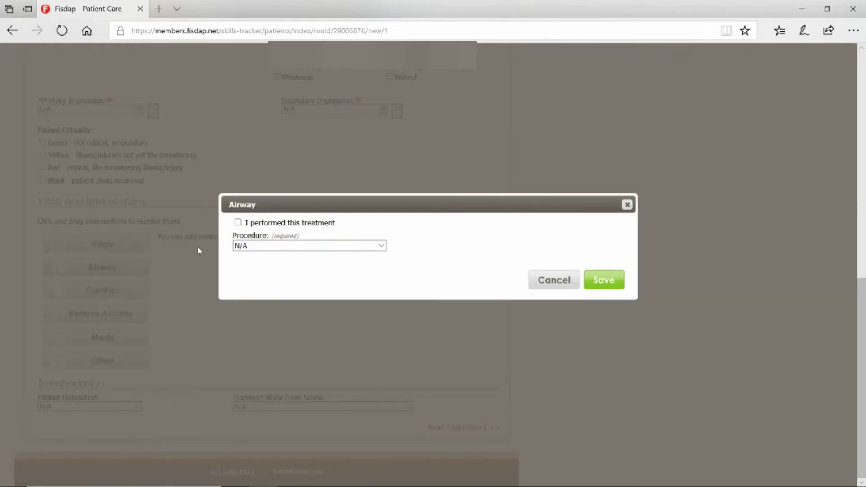
left_click(262, 247)
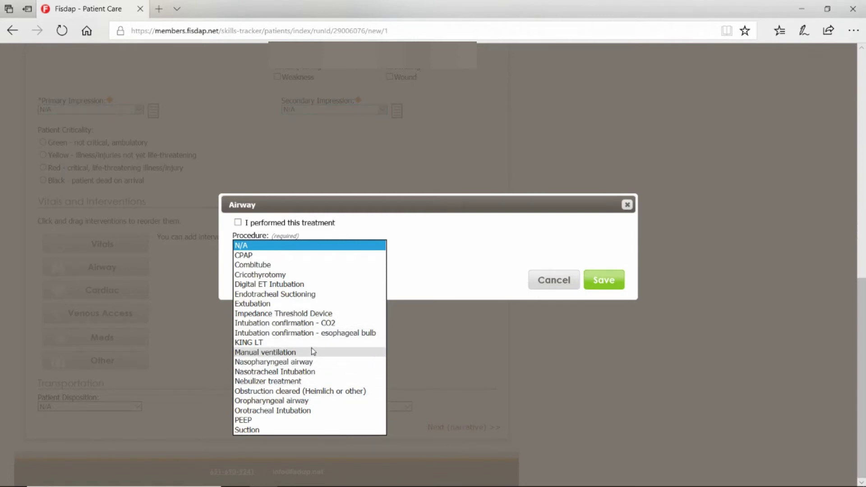
left_click(432, 252)
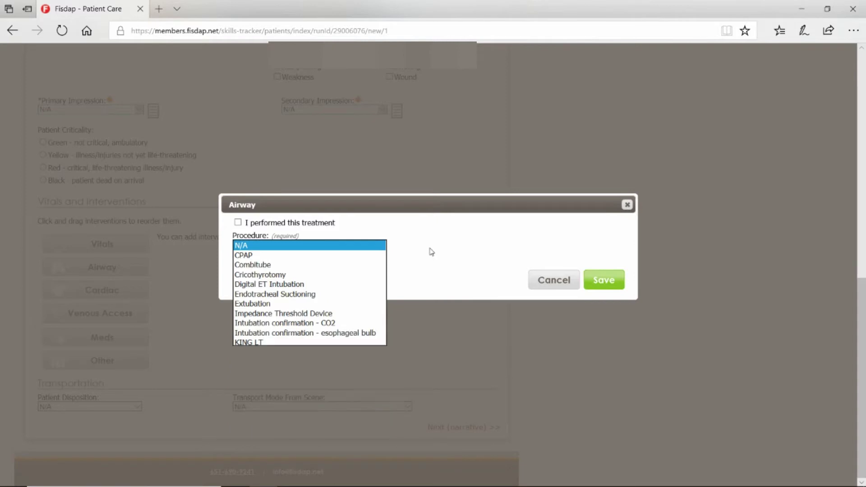
left_click(238, 223)
left_click(238, 223)
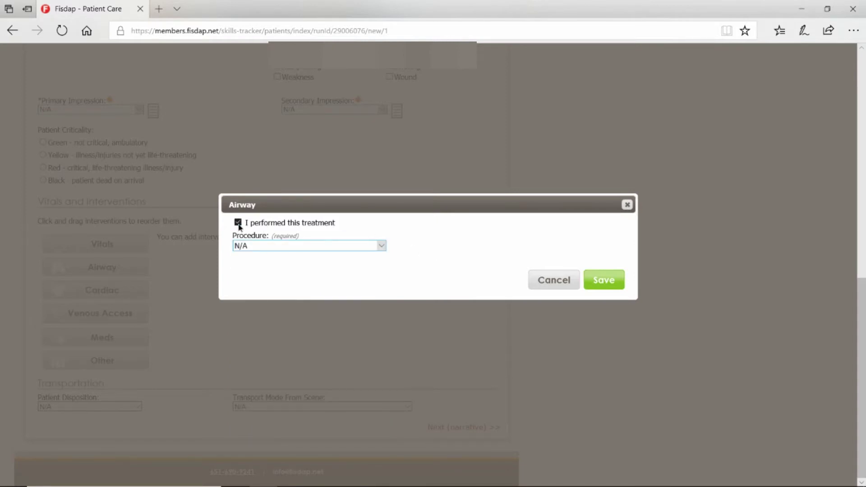
left_click(555, 287)
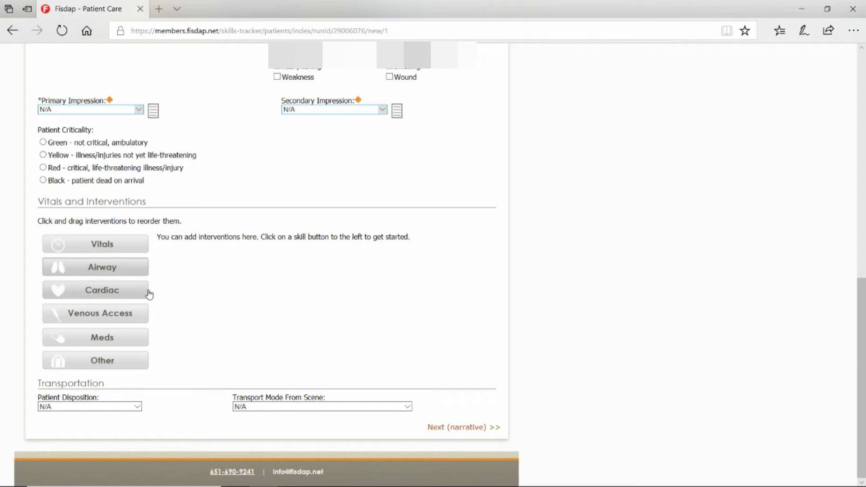
Step: Review the rhythm and procedure choices of the Cardiac intervention, and cancel the entry
left_click(107, 288)
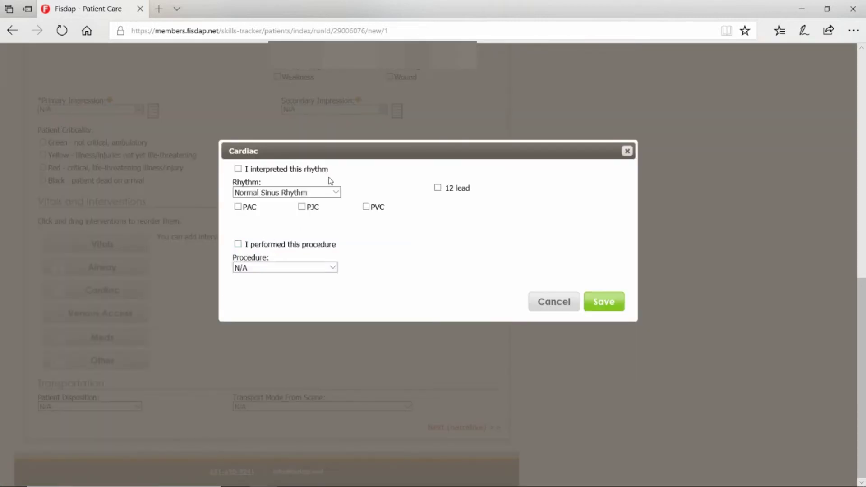
left_click(334, 192)
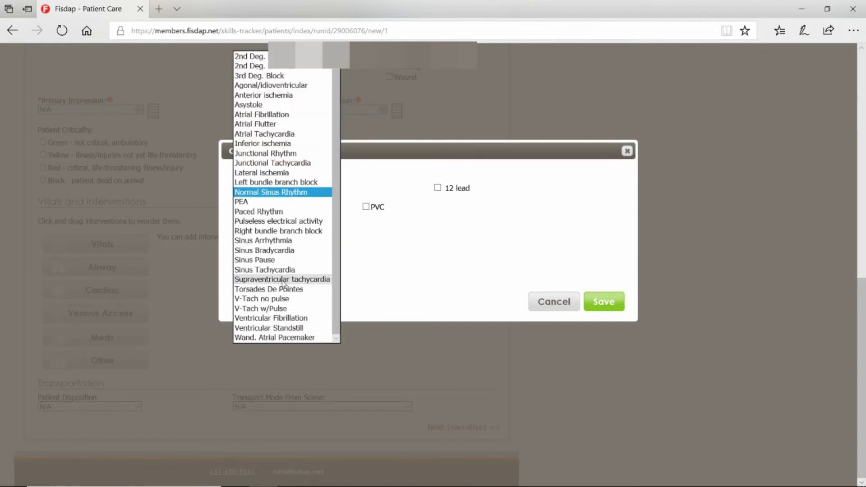
left_click(387, 290)
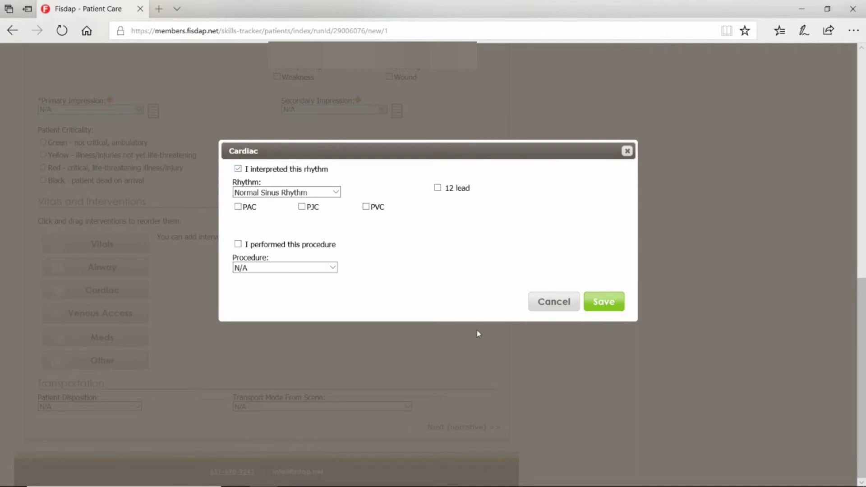
left_click(329, 267)
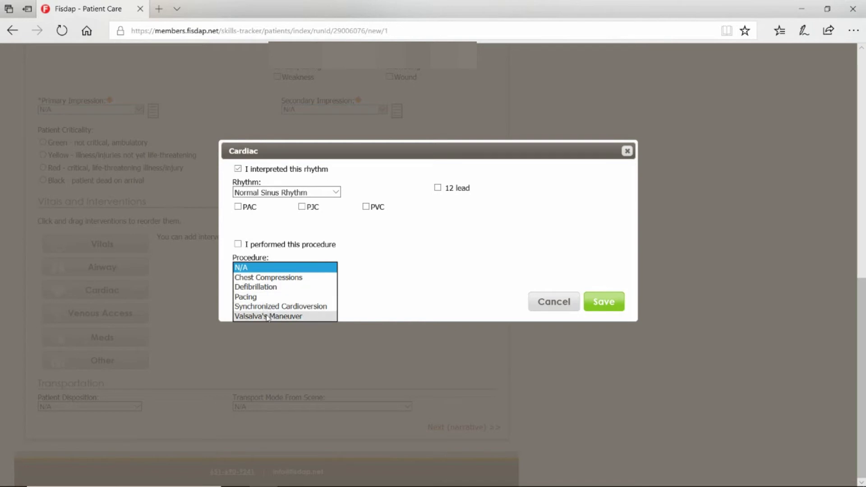
left_click(551, 305)
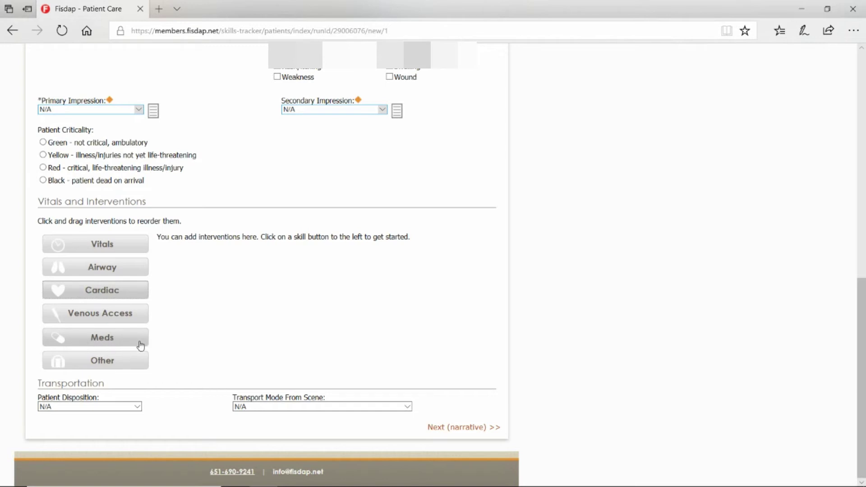
Step: Review the procedure choices under Other Interventions, and cancel the entry
left_click(97, 362)
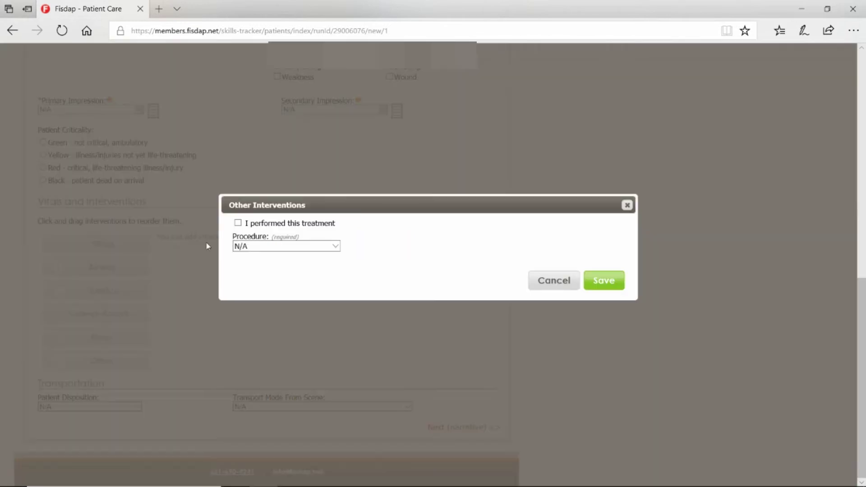
left_click(267, 246)
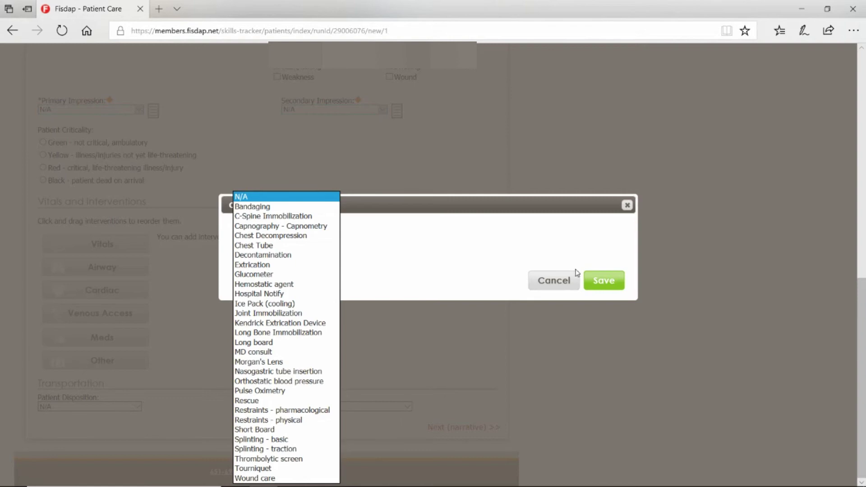
left_click(552, 281)
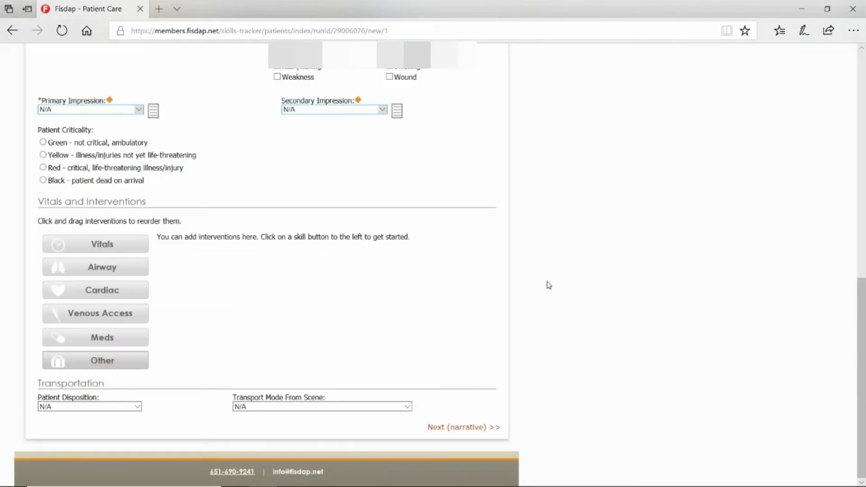
Step: Review the choices for patient disposition and transport mode from scene, leaving both as N/A
left_click(134, 408)
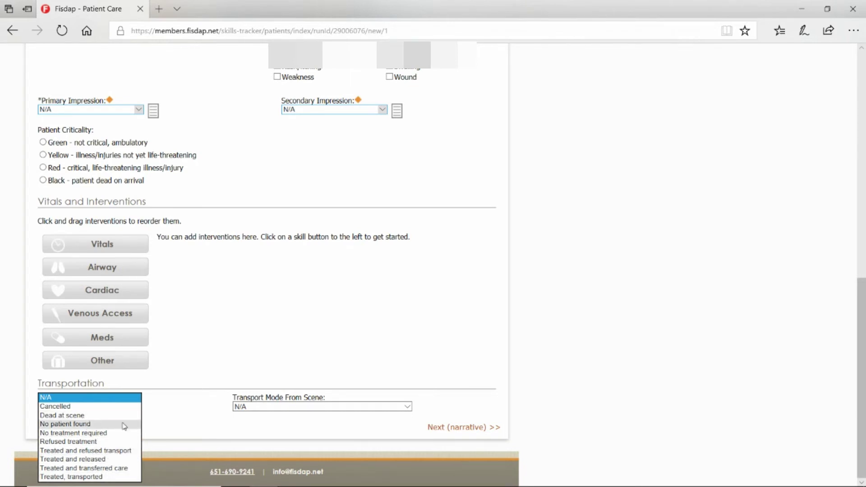
left_click(266, 408)
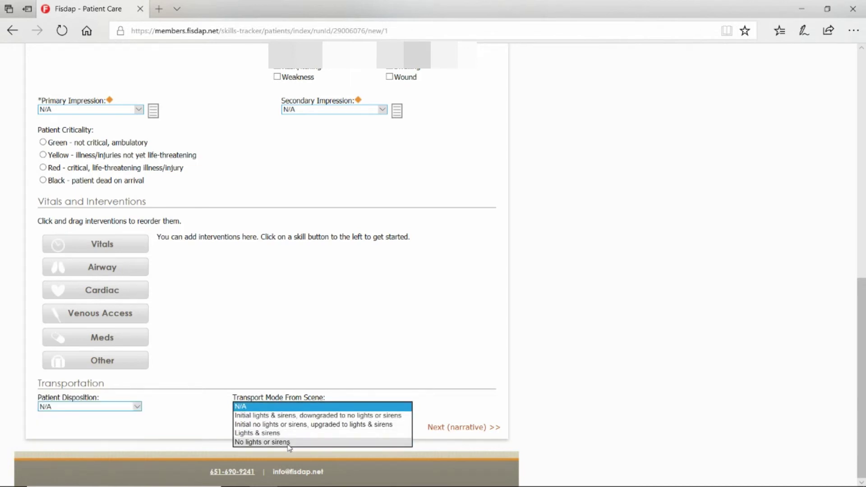
left_click(419, 406)
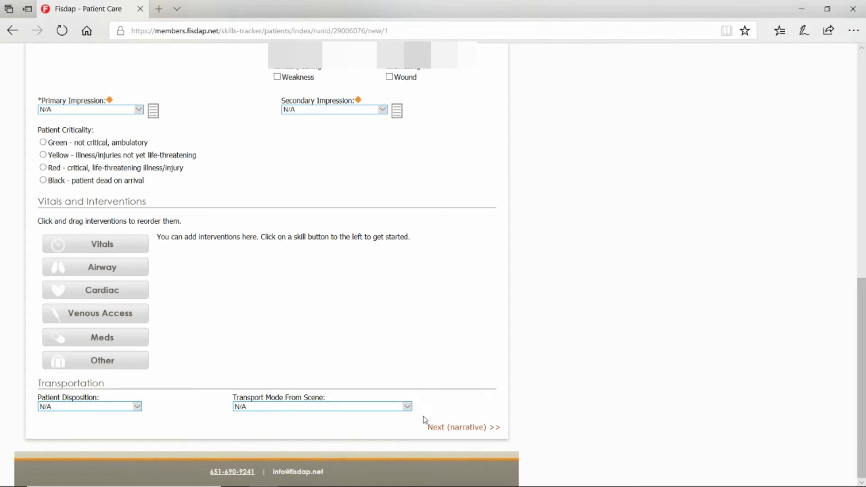
Step: Continue to the patient's narrative, fill it with the template text, and return to the My Shift page
left_click(465, 431)
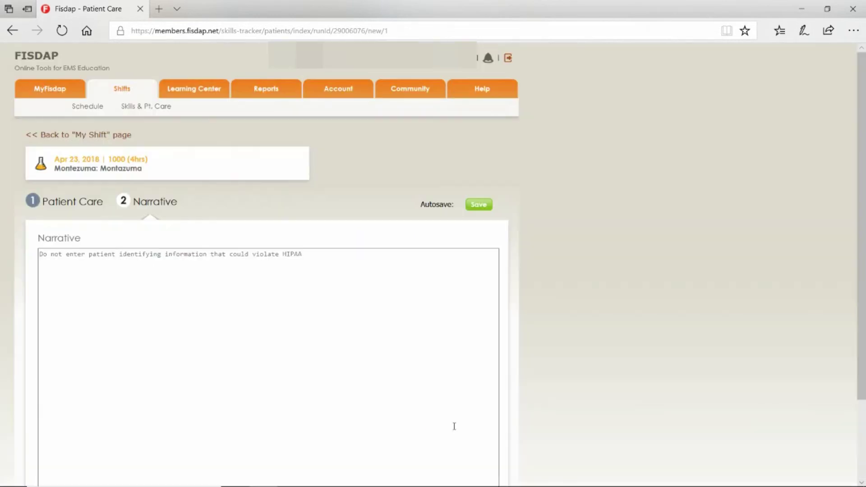
left_click(238, 395)
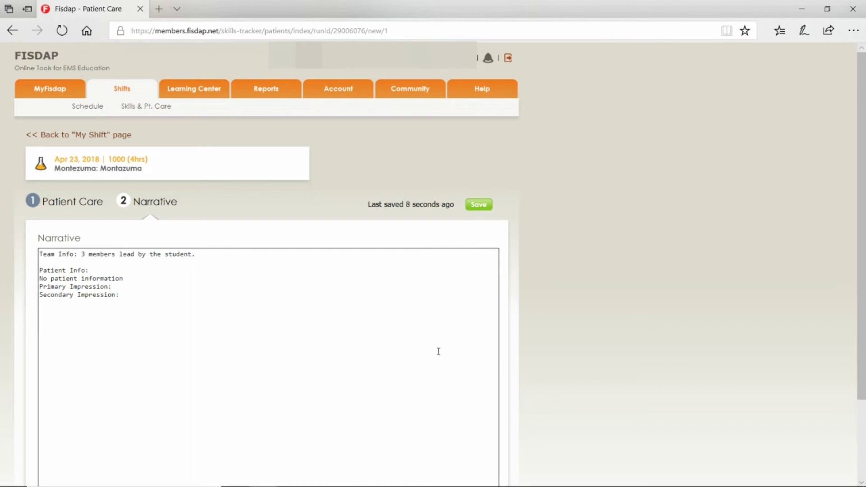
scroll(559, 302, "down", 1)
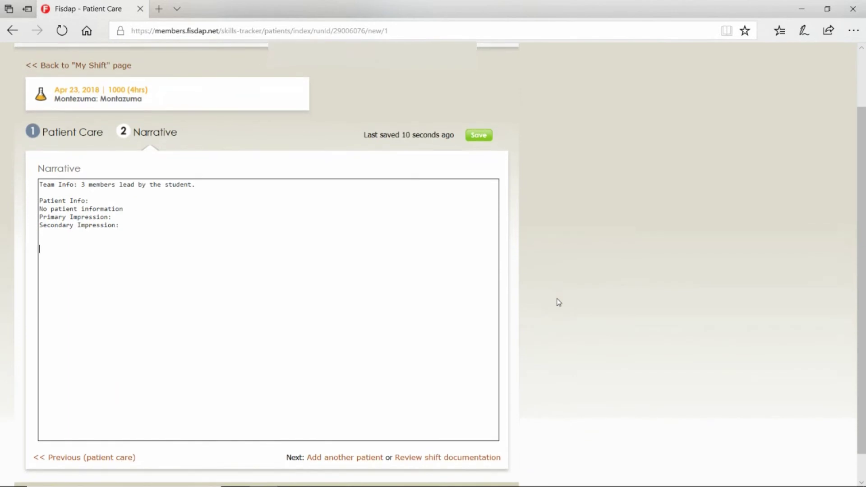
scroll(553, 303, "up", 1)
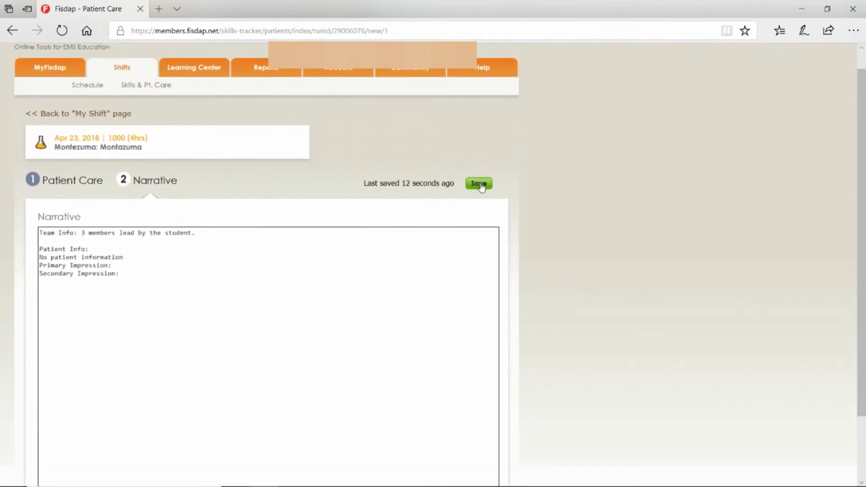
left_click(67, 116)
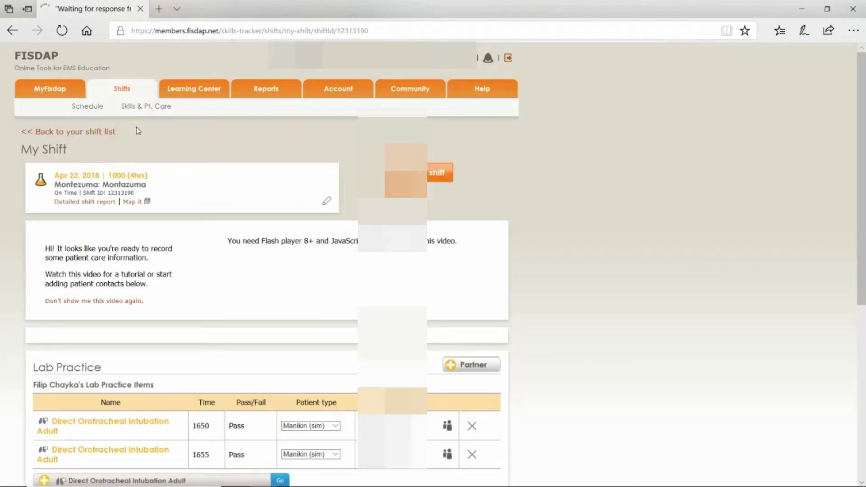
Step: Review the shift's patient entry and the file, name, category and notes fields for adding an attachment, closing the form without adding one
scroll(579, 359, "down", 7)
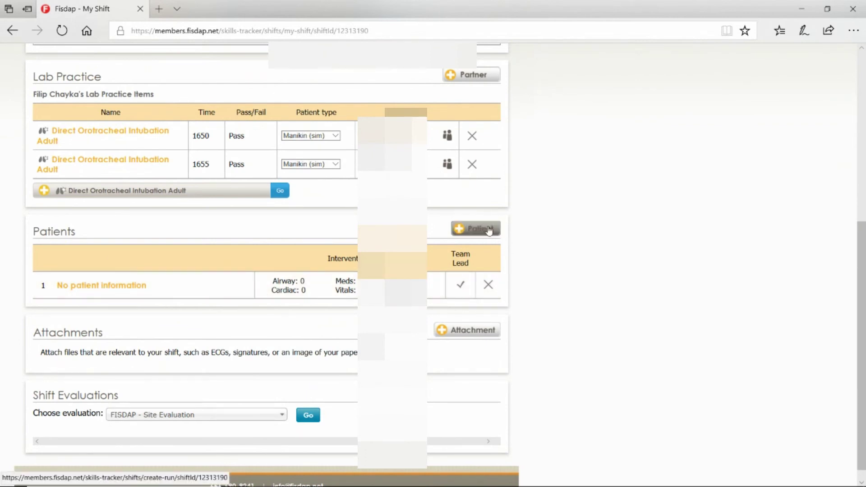
scroll(496, 307, "down", 1)
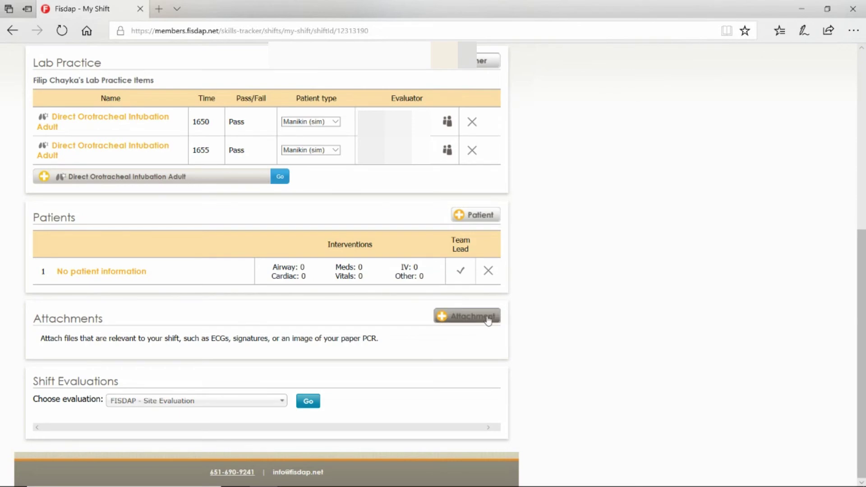
scroll(568, 353, "up", 3)
scroll(568, 354, "down", 1)
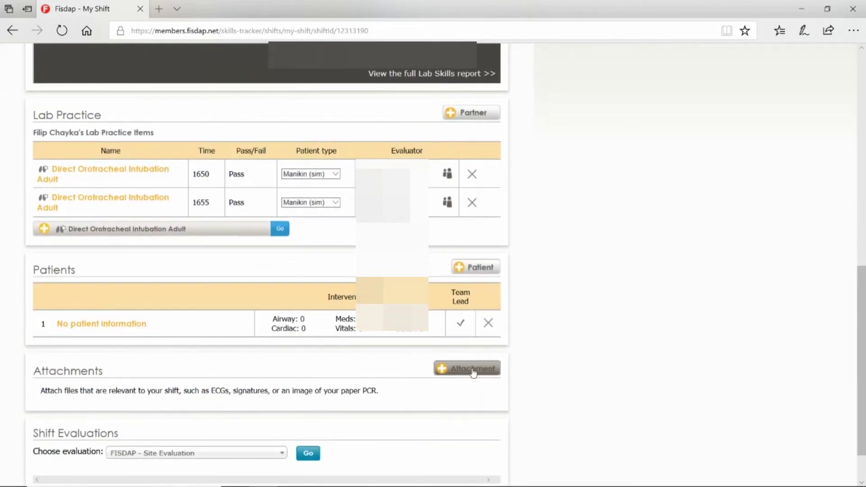
left_click(474, 372)
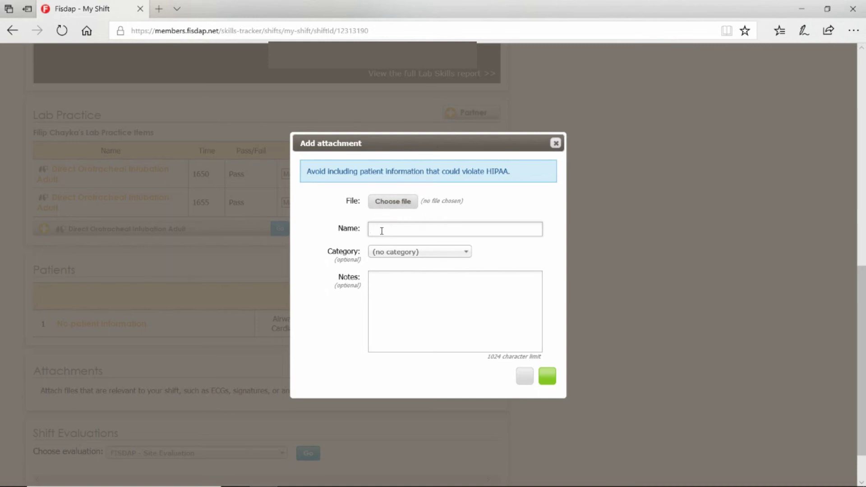
left_click(468, 255)
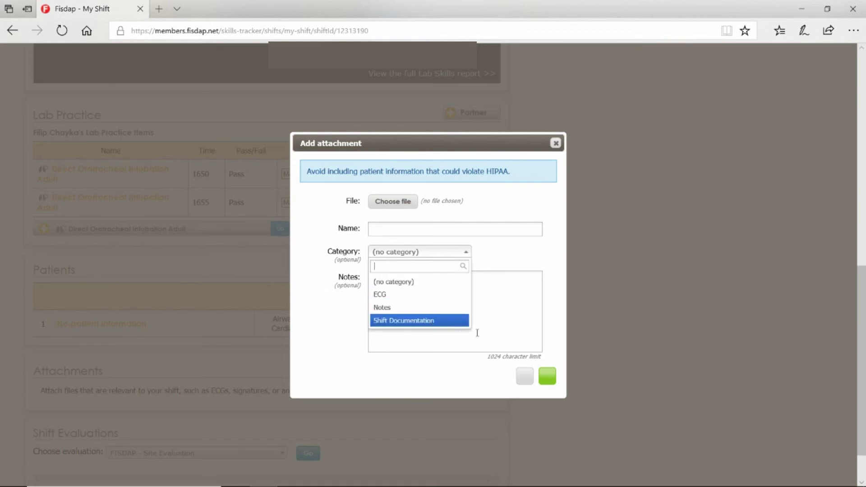
left_click(543, 254)
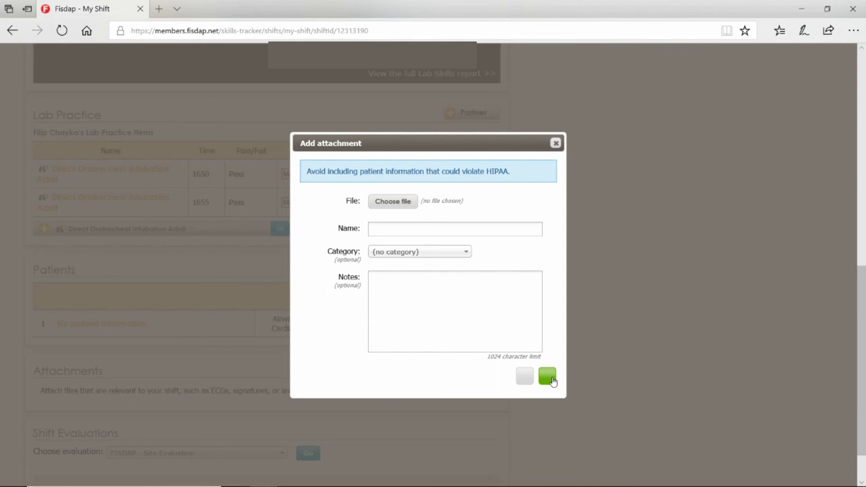
left_click(556, 143)
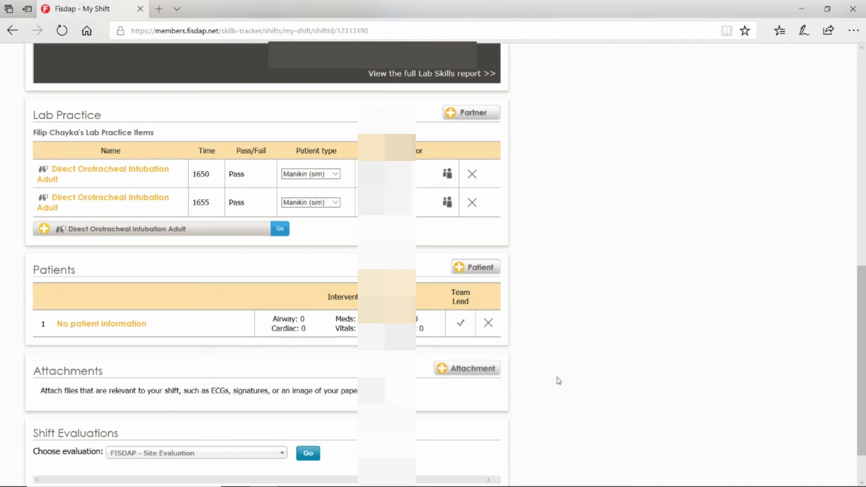
Step: Find the shift ID in the Montezuma shift's summary and highlight it
scroll(559, 381, "down", 2)
scroll(720, 278, "up", 4)
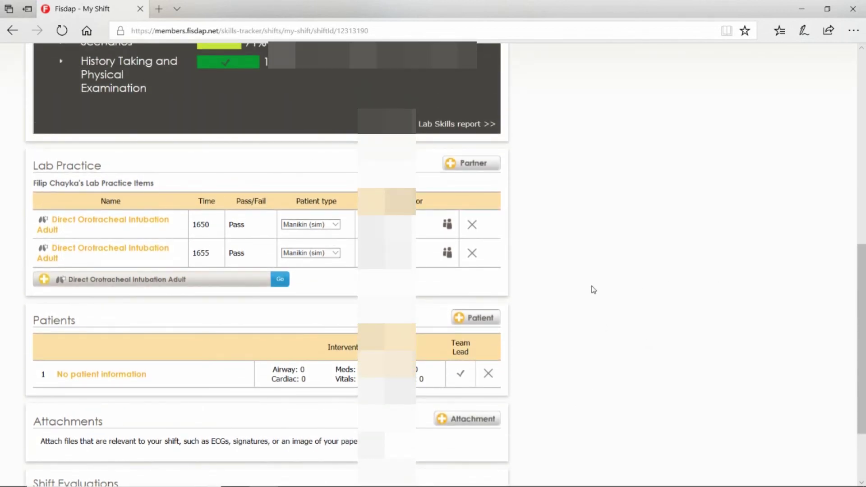
scroll(594, 290, "up", 10)
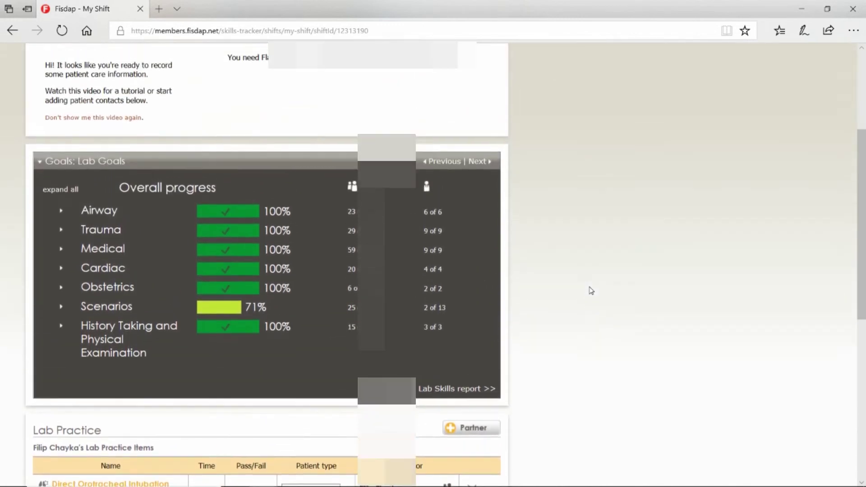
scroll(591, 290, "up", 7)
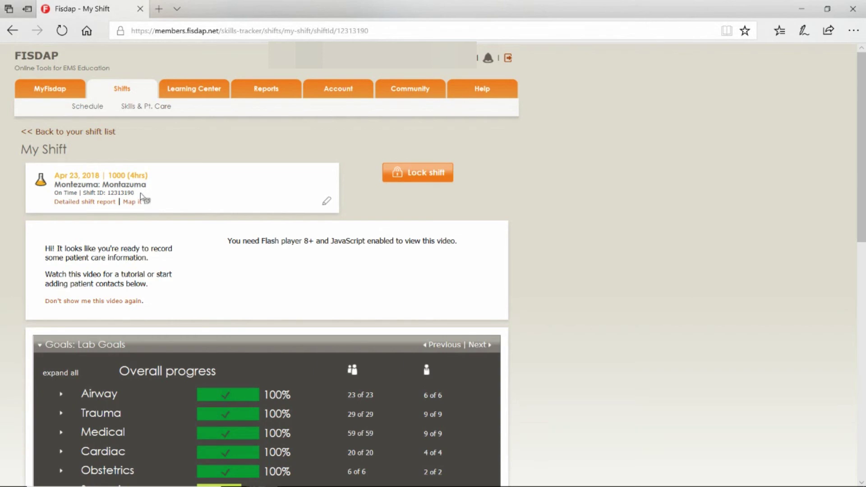
left_click_drag(135, 193, 85, 194)
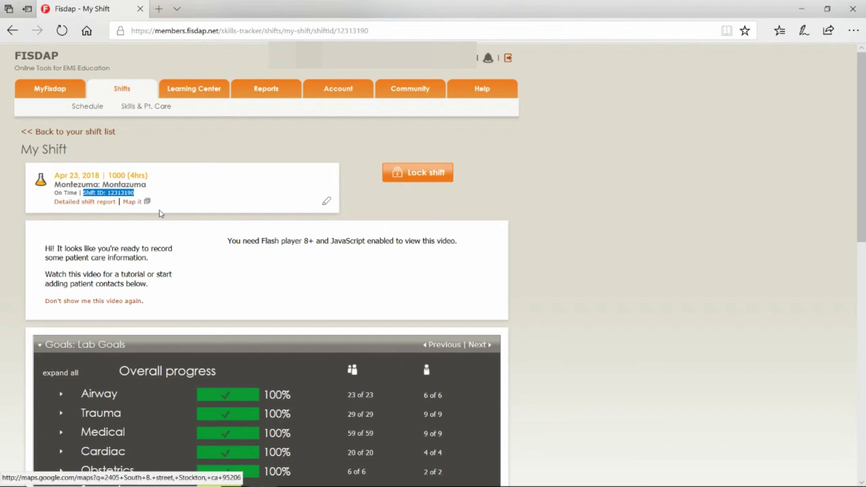
Step: Review the shift's lab practice items, patient entry, attachments and evaluations sections, and the overall progress under Lab Goals
scroll(595, 229, "down", 6)
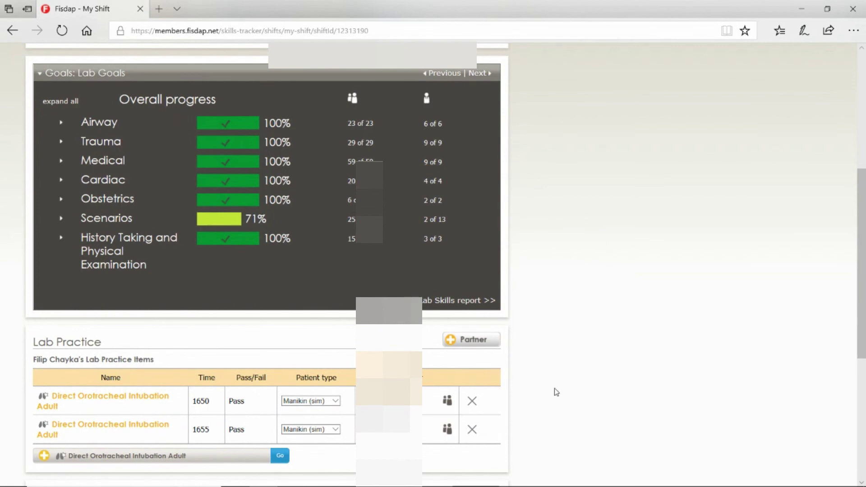
scroll(557, 392, "down", 2)
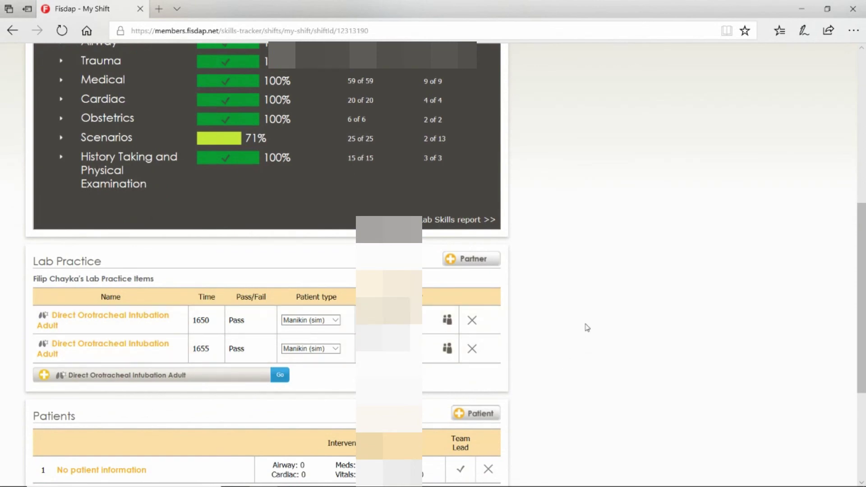
scroll(552, 361, "down", 2)
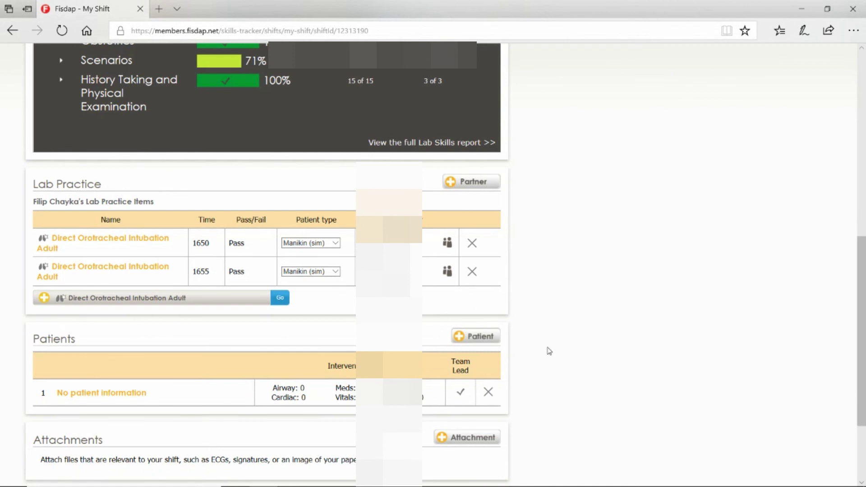
scroll(587, 325, "down", 2)
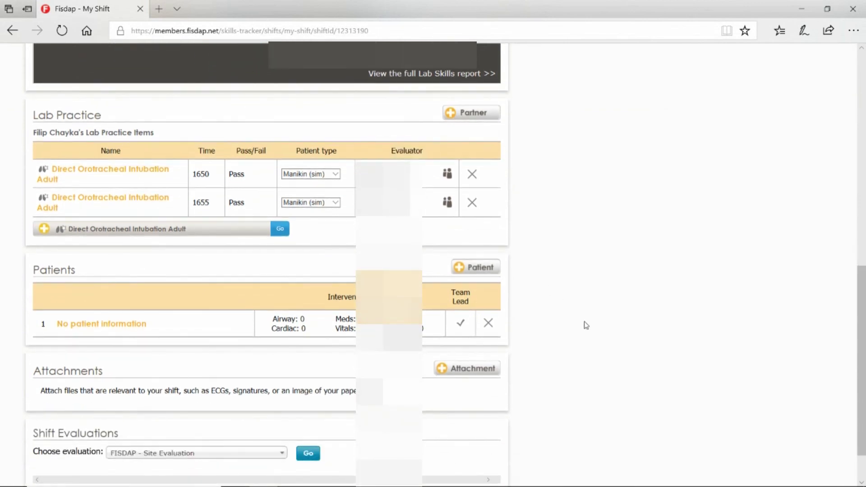
scroll(586, 325, "up", 3)
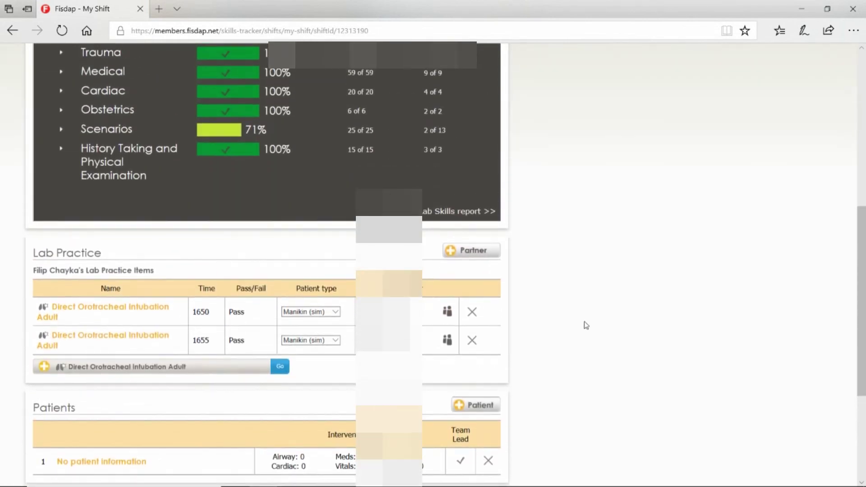
scroll(586, 325, "up", 3)
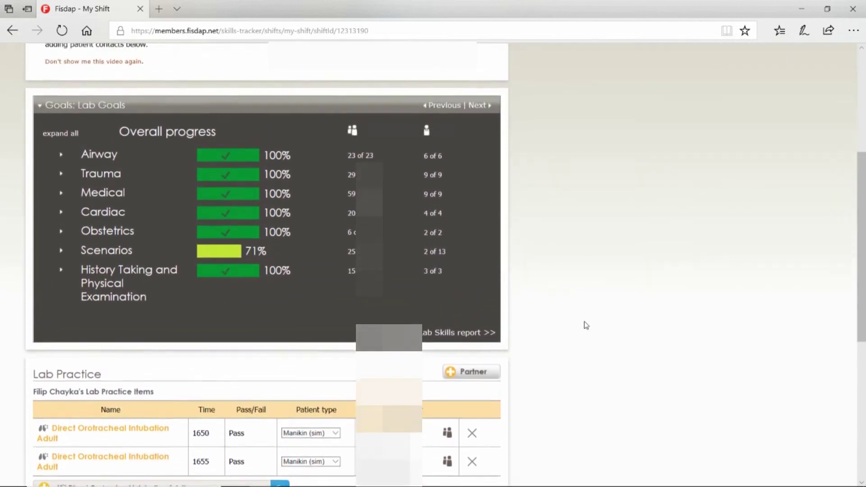
scroll(587, 325, "up", 2)
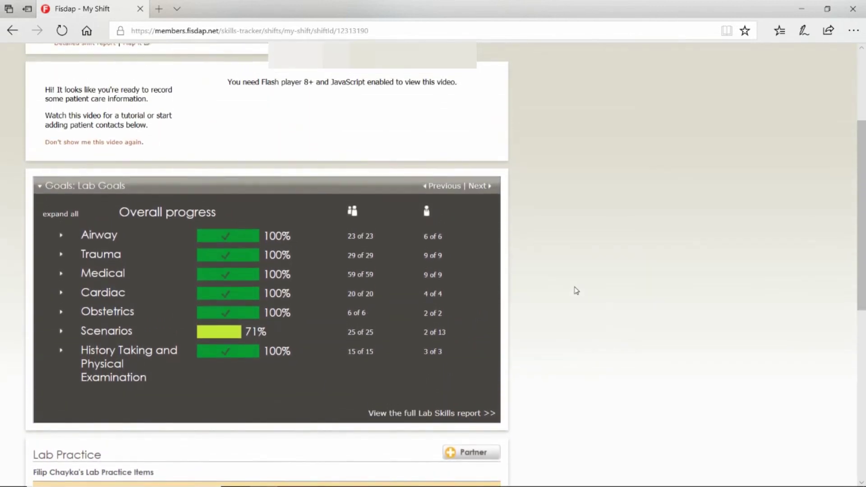
scroll(577, 291, "up", 1)
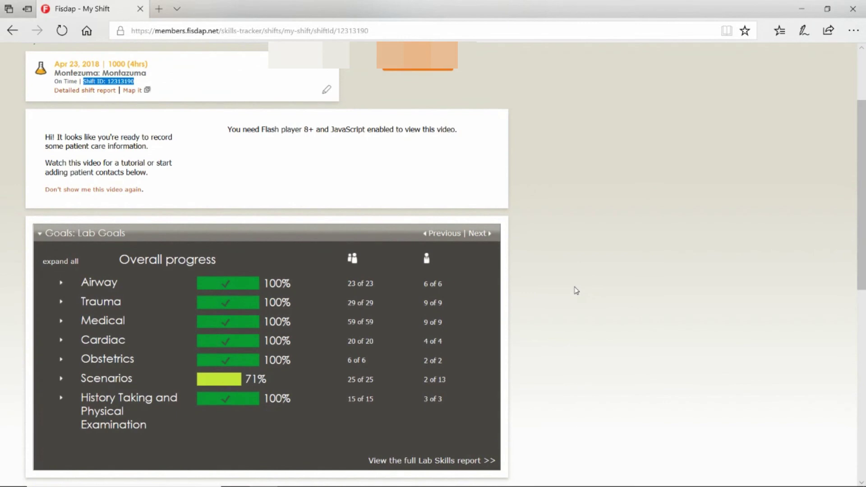
scroll(576, 291, "up", 1)
scroll(576, 286, "down", 1)
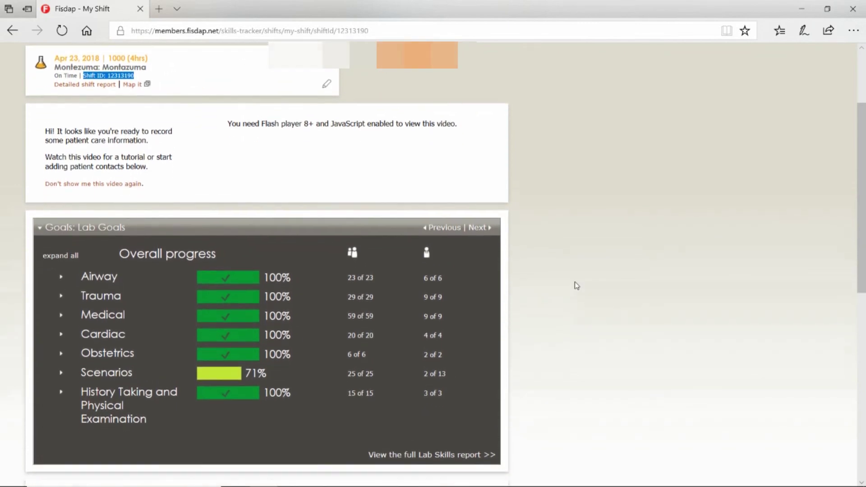